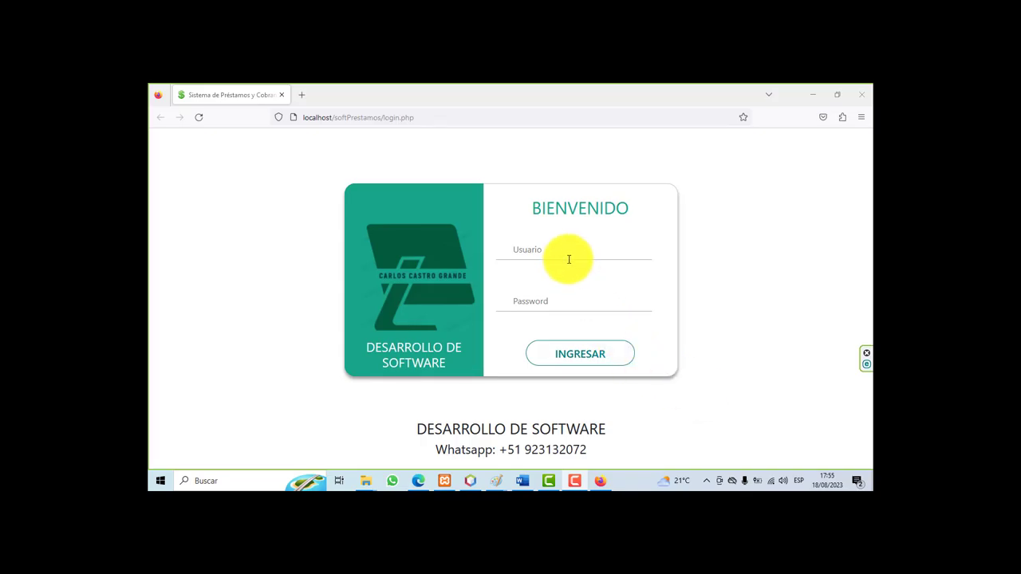
# Sign in with the administrator username and password, retrying after the first failed attempt
pyautogui.click(571, 258)
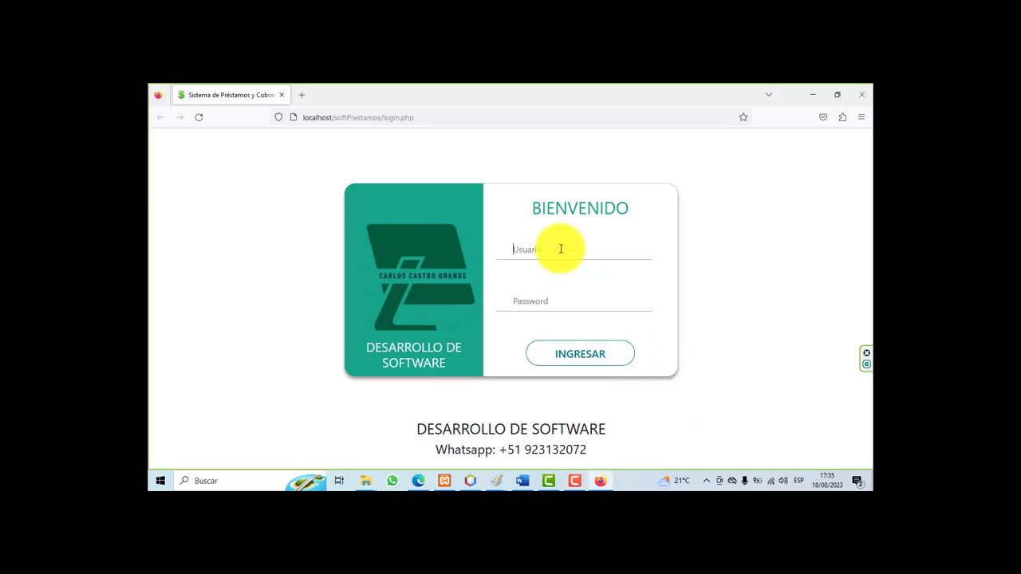
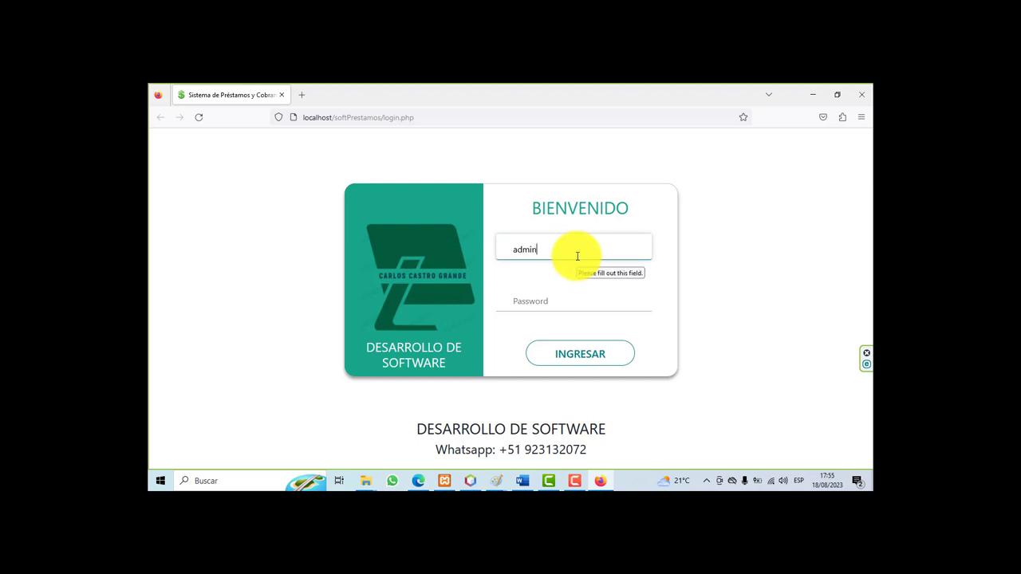
pyautogui.click(550, 293)
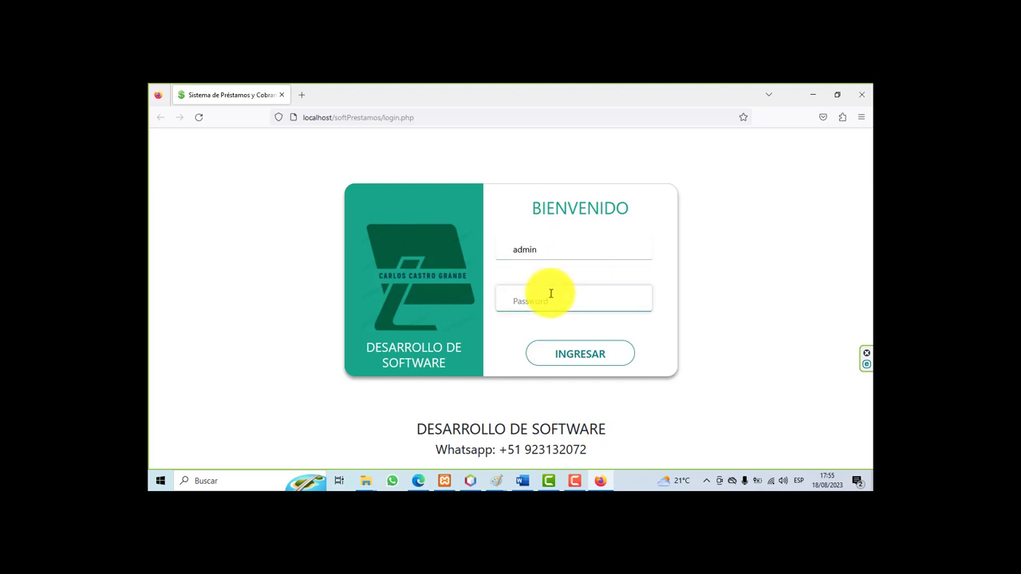
pyautogui.write('adm')
pyautogui.click(576, 353)
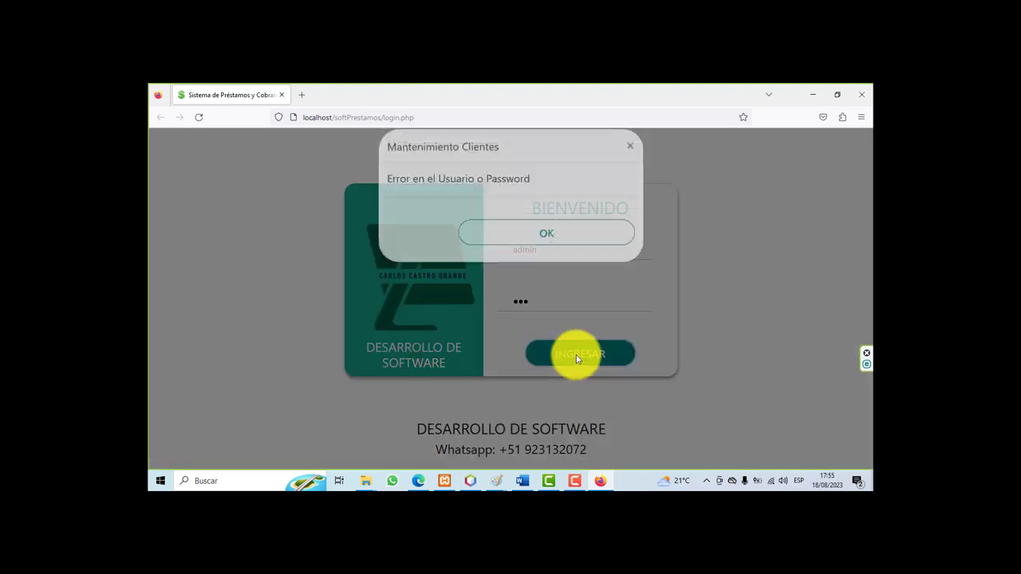
pyautogui.click(551, 251)
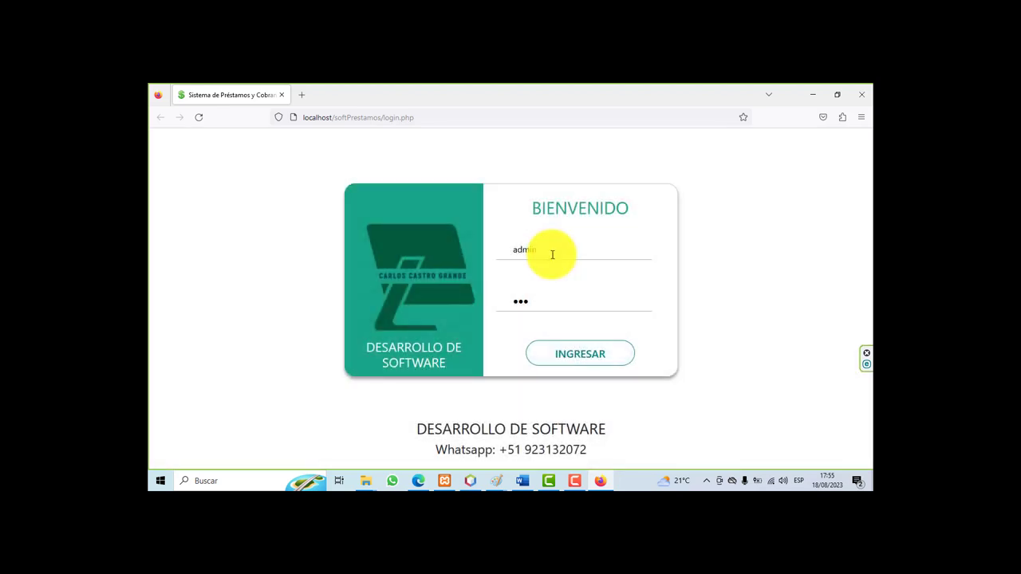
pyautogui.click(546, 294)
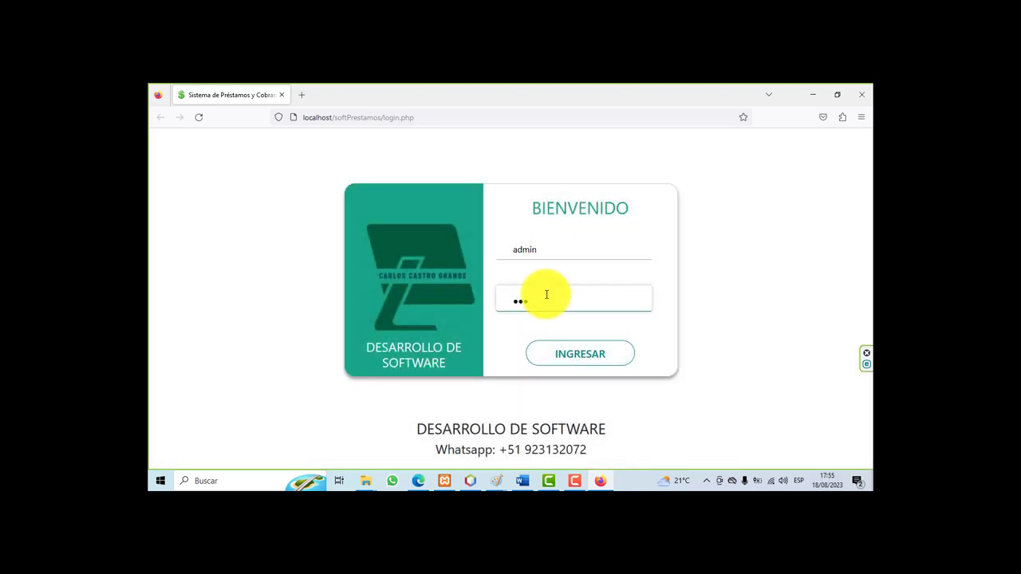
pyautogui.click(569, 356)
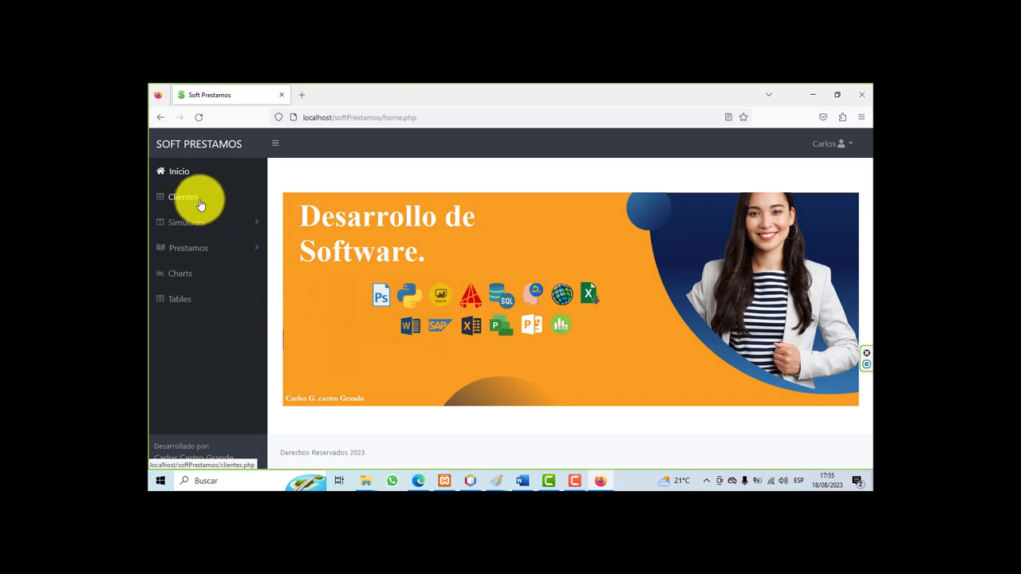
# Collapse and re-expand the sidebar, then go to the Clientes page
pyautogui.click(274, 147)
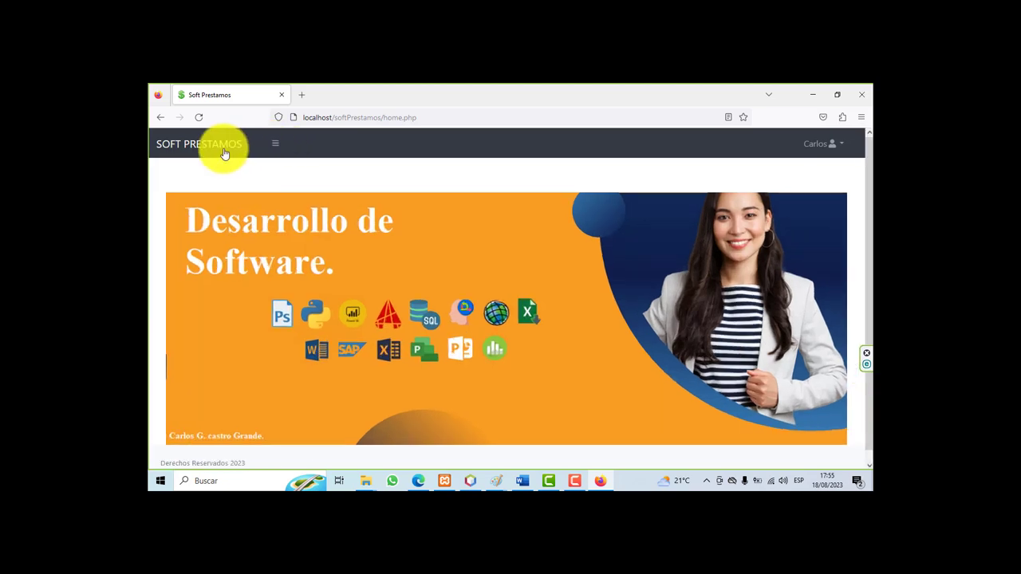
pyautogui.click(269, 148)
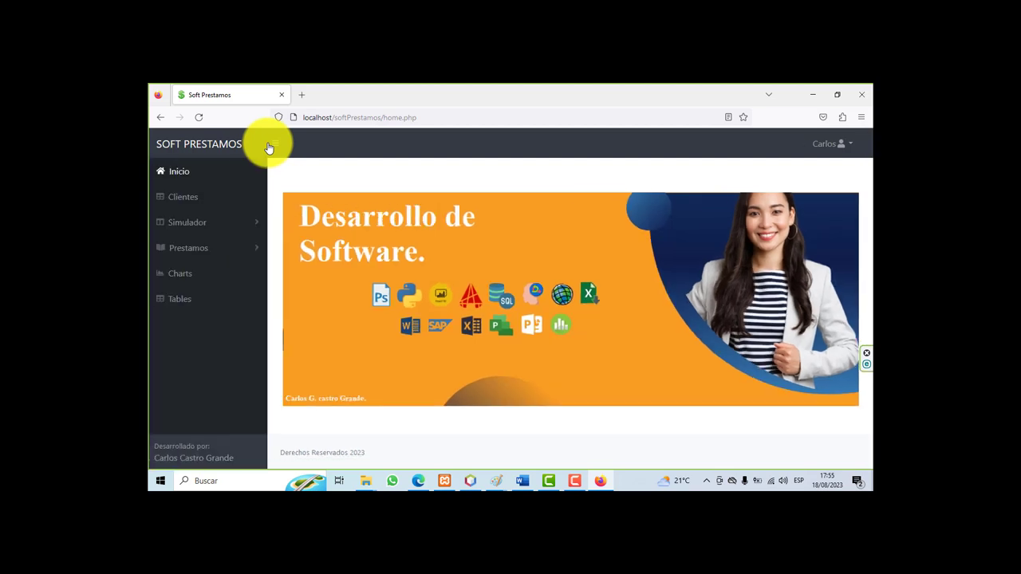
pyautogui.click(189, 210)
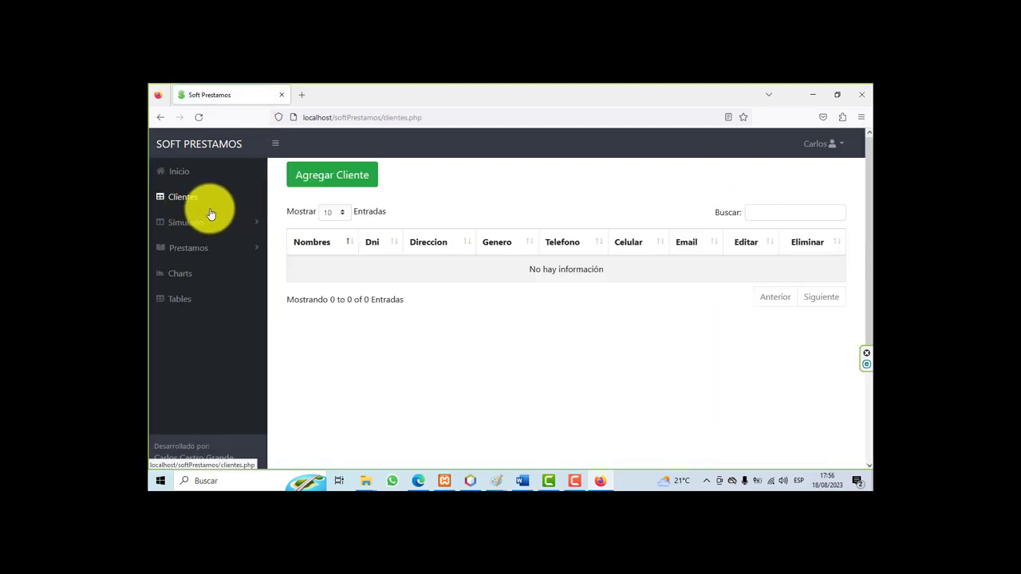
# Add a client through Agregar Cliente with name, DNI, address and e-mail, and save it
pyautogui.click(317, 185)
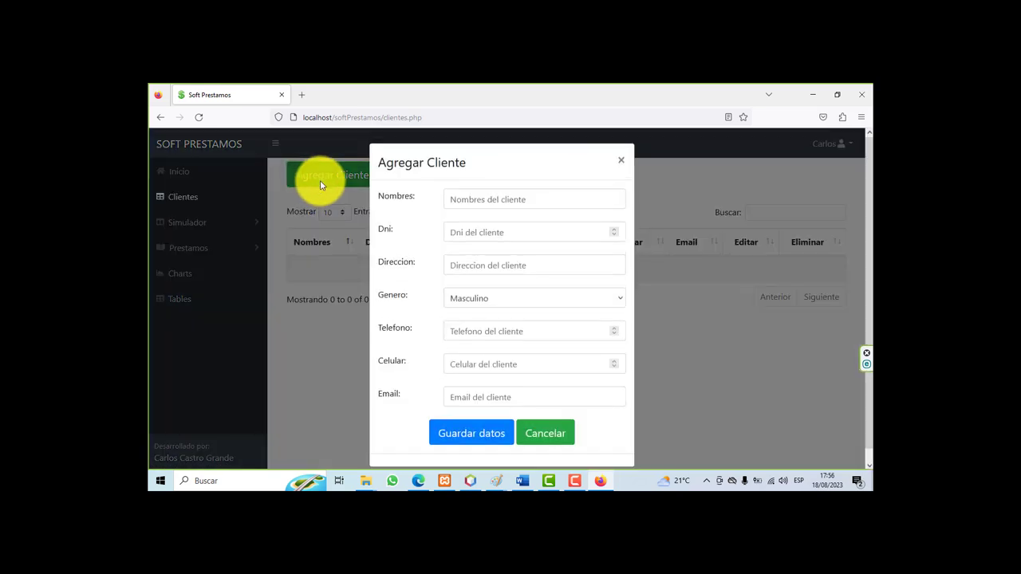
pyautogui.click(464, 201)
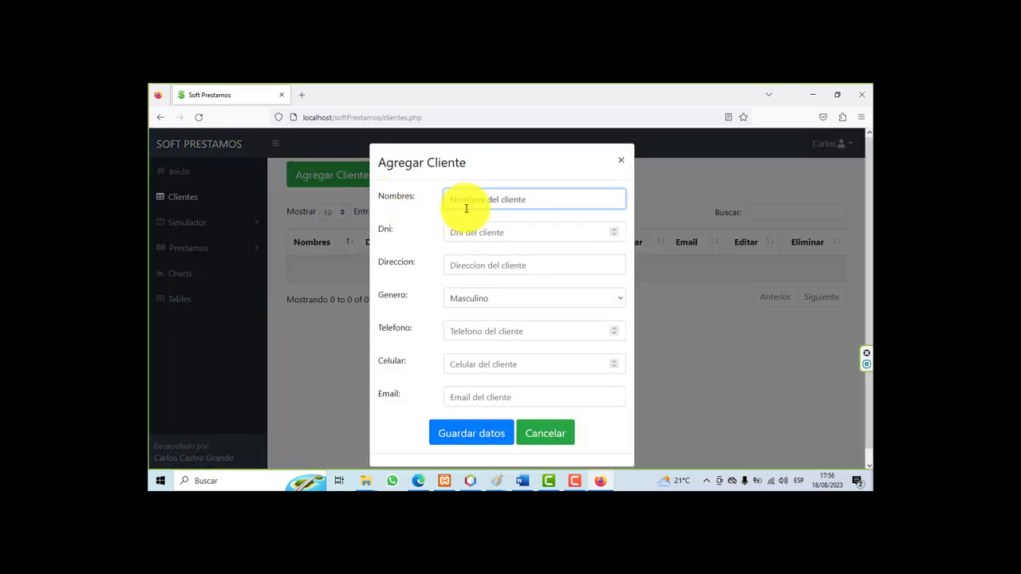
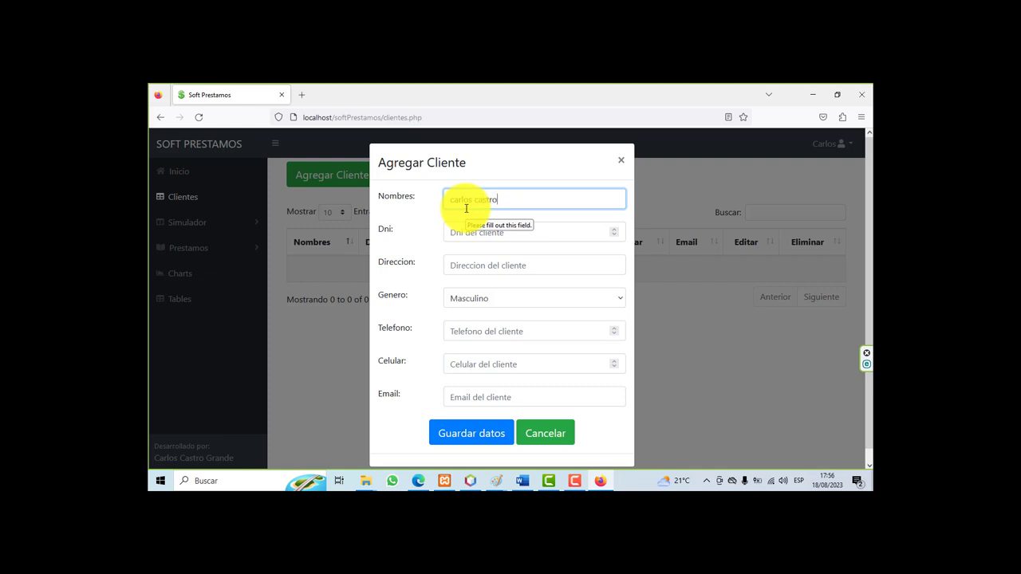
pyautogui.click(458, 232)
pyautogui.write('11111111')
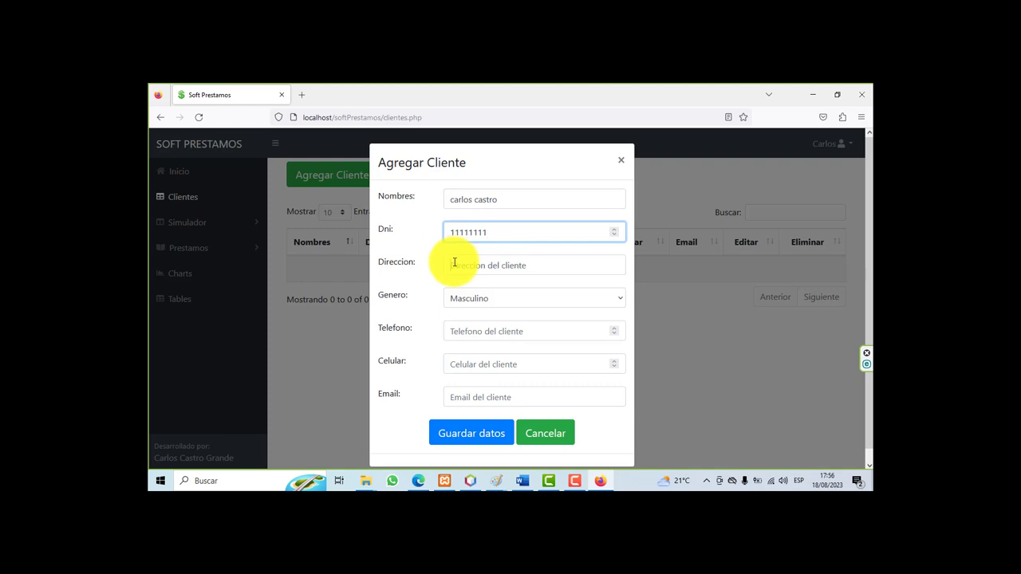
pyautogui.click(455, 264)
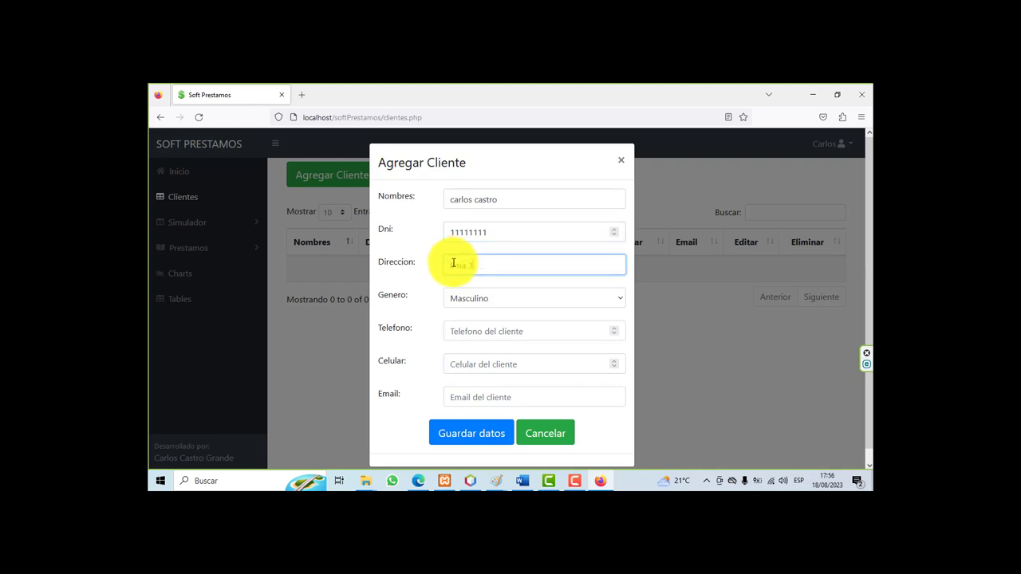
pyautogui.write('lima 300')
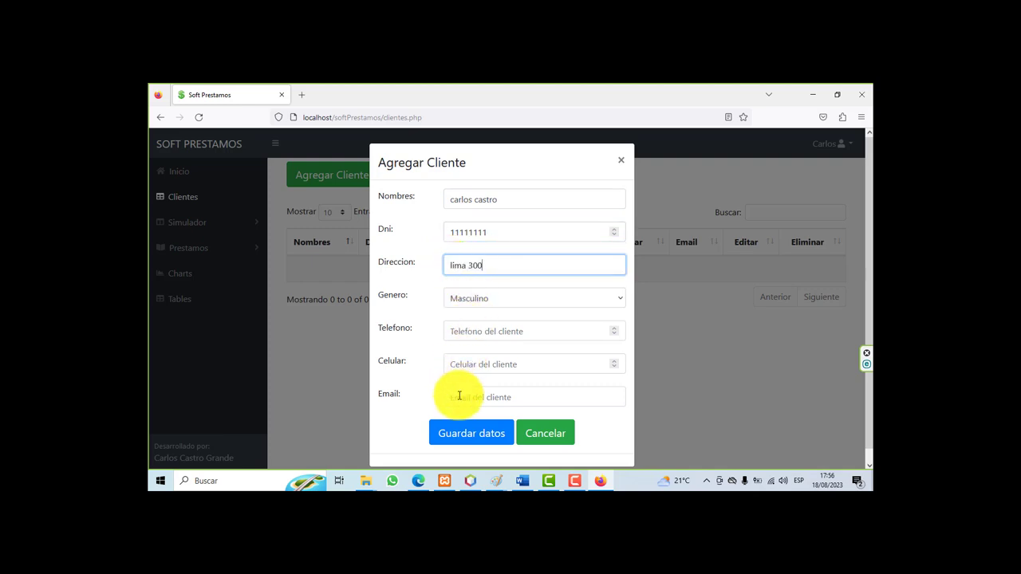
pyautogui.click(460, 396)
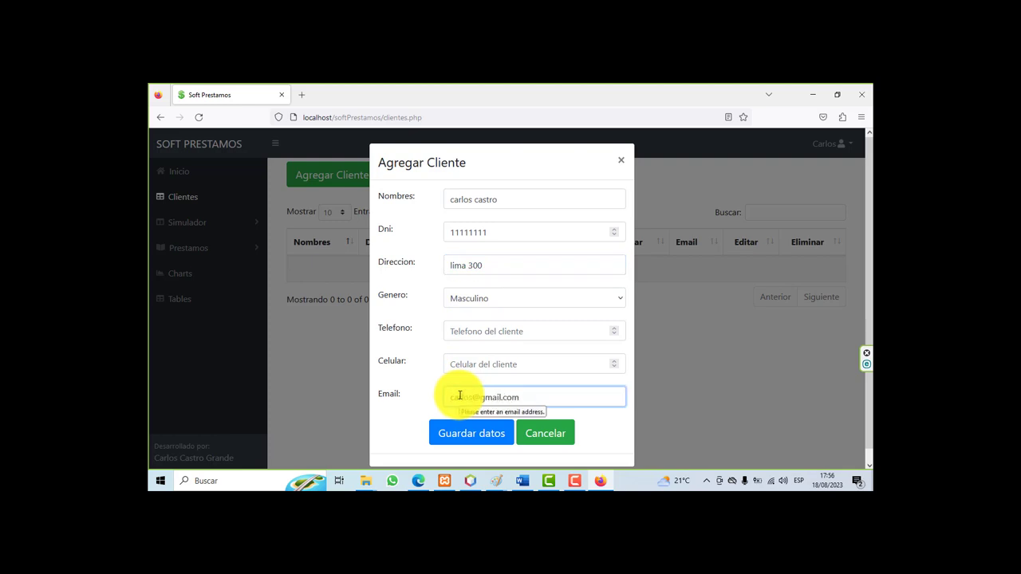
pyautogui.click(463, 430)
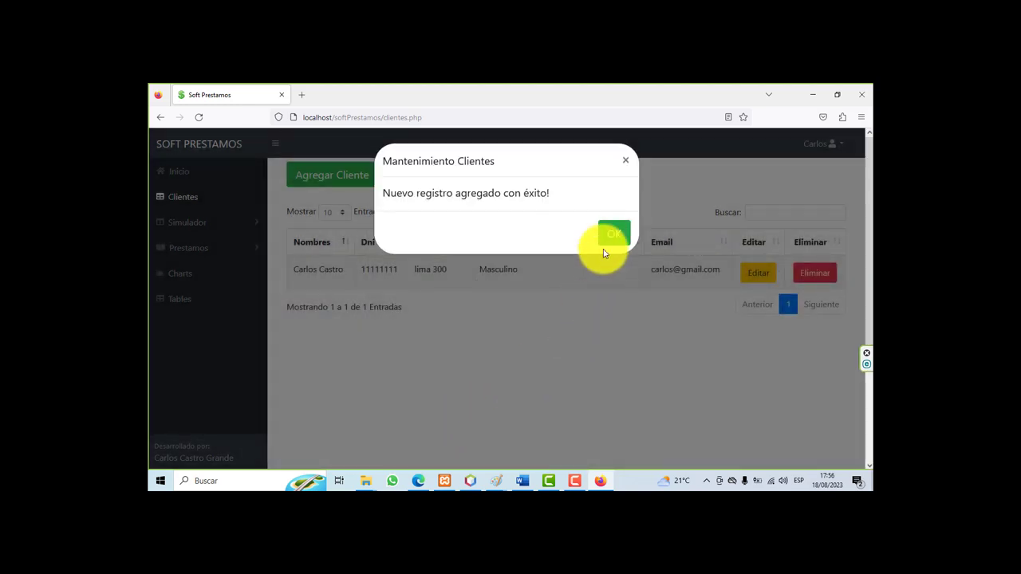
pyautogui.click(608, 239)
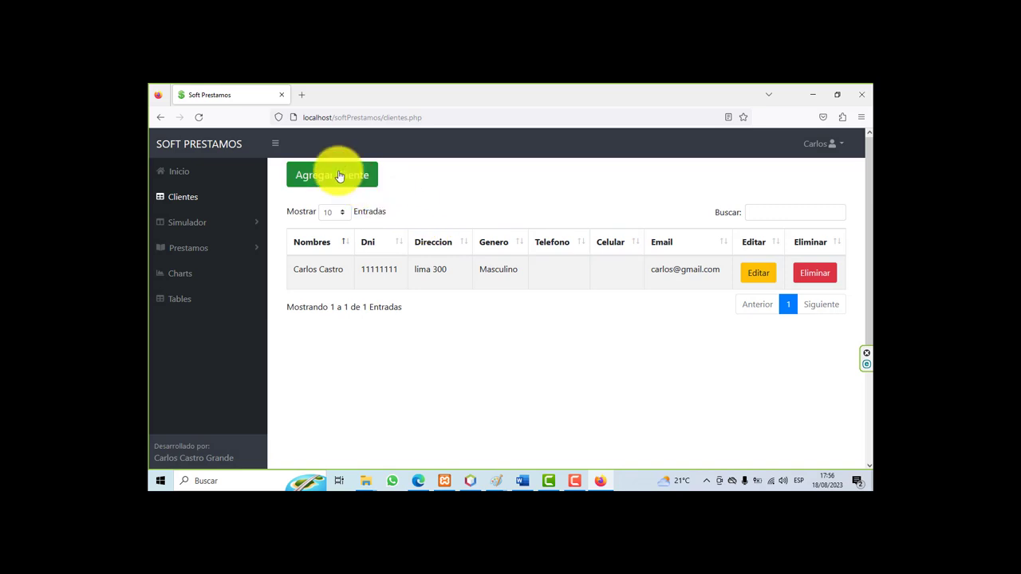
# Fill a new client form with name, DNI, address, Femenino gender and e-mail, then try saving
pyautogui.click(338, 175)
pyautogui.click(456, 204)
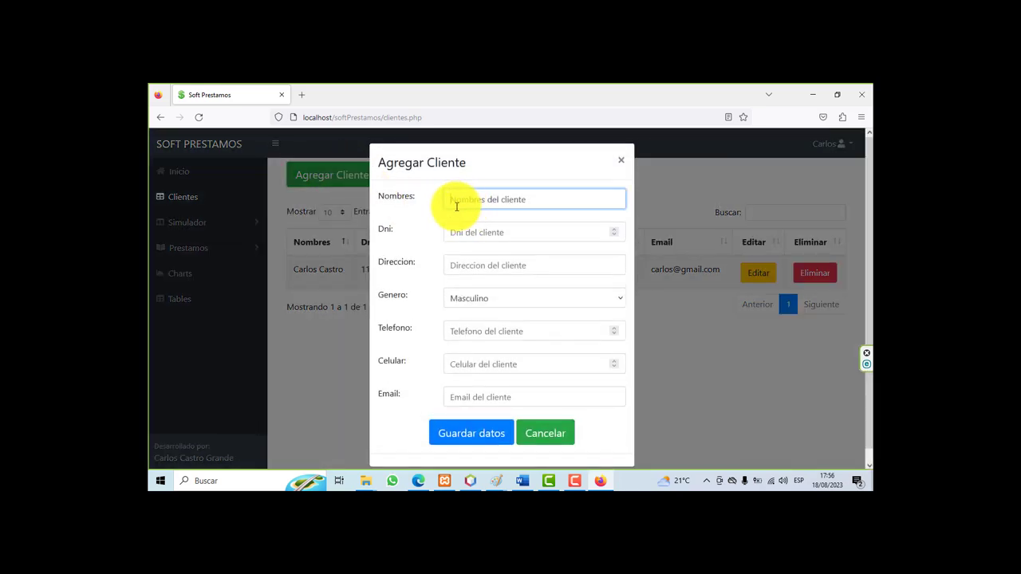
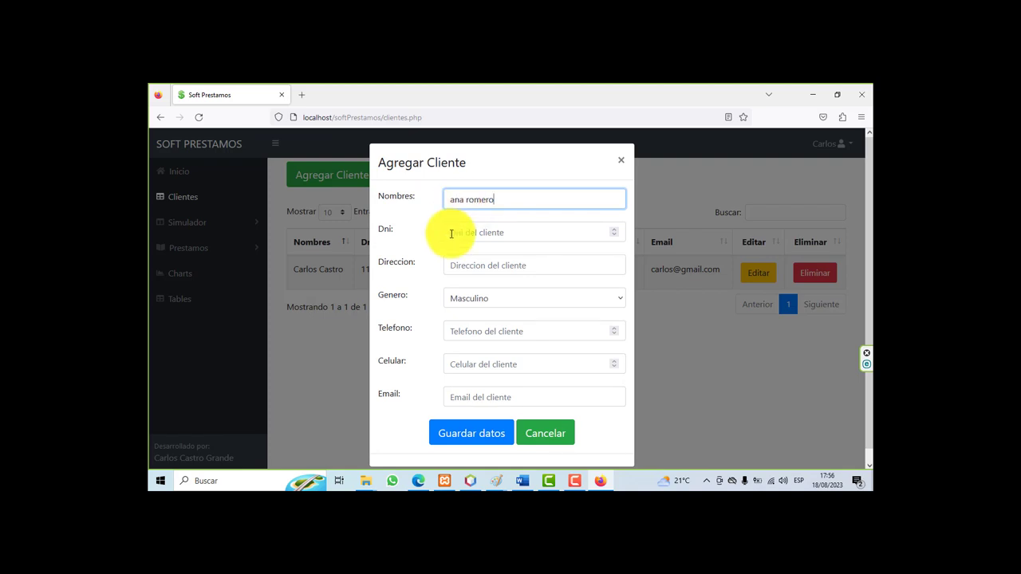
pyautogui.click(451, 232)
pyautogui.write('7')
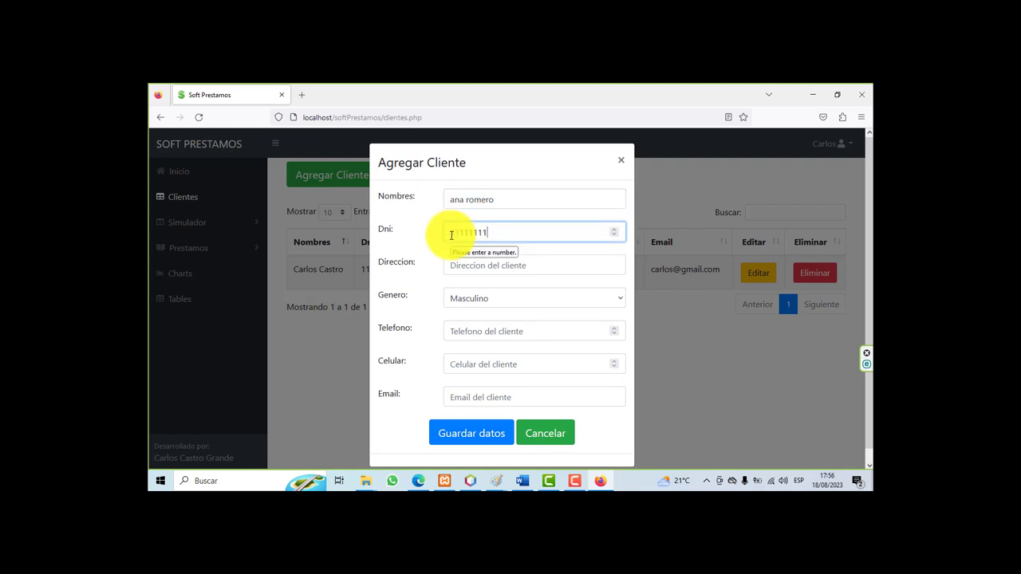
pyautogui.click(458, 270)
pyautogui.write('j')
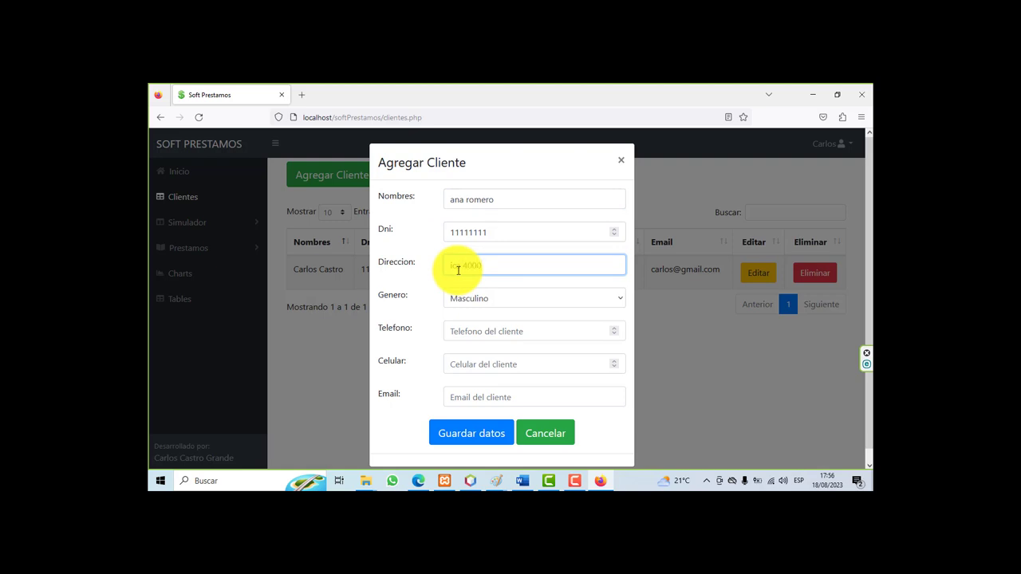
pyautogui.click(462, 298)
pyautogui.click(467, 337)
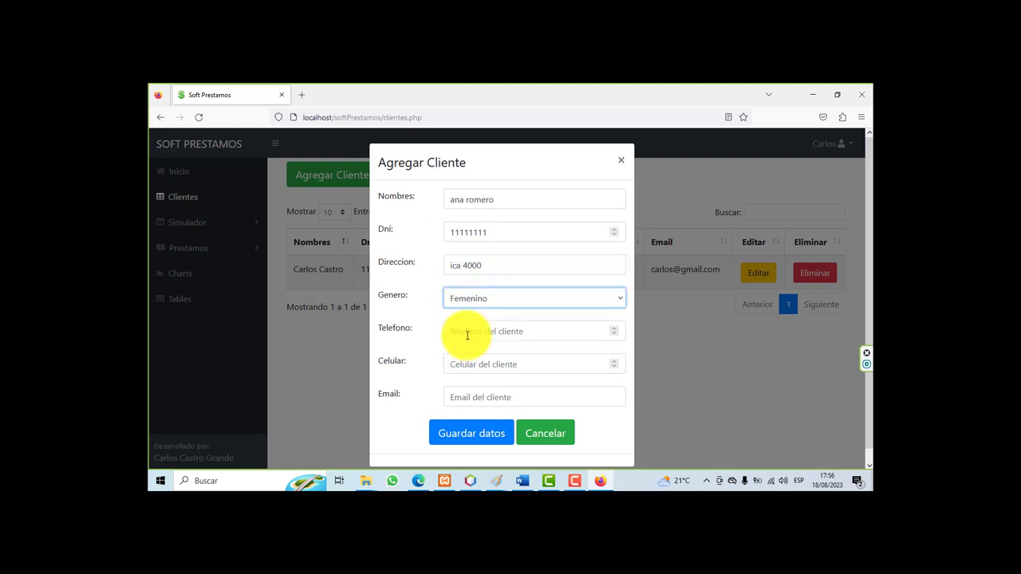
pyautogui.click(456, 394)
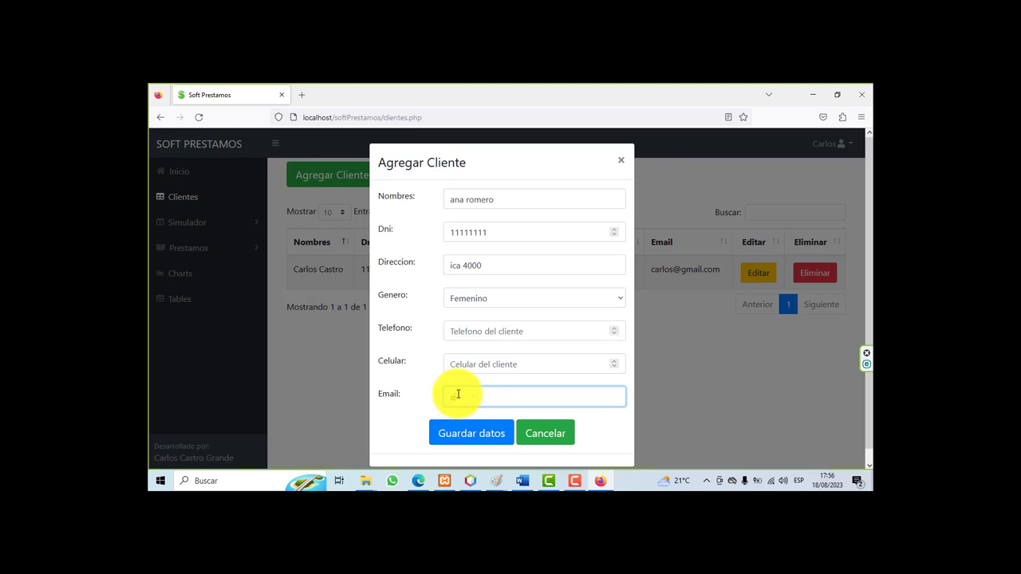
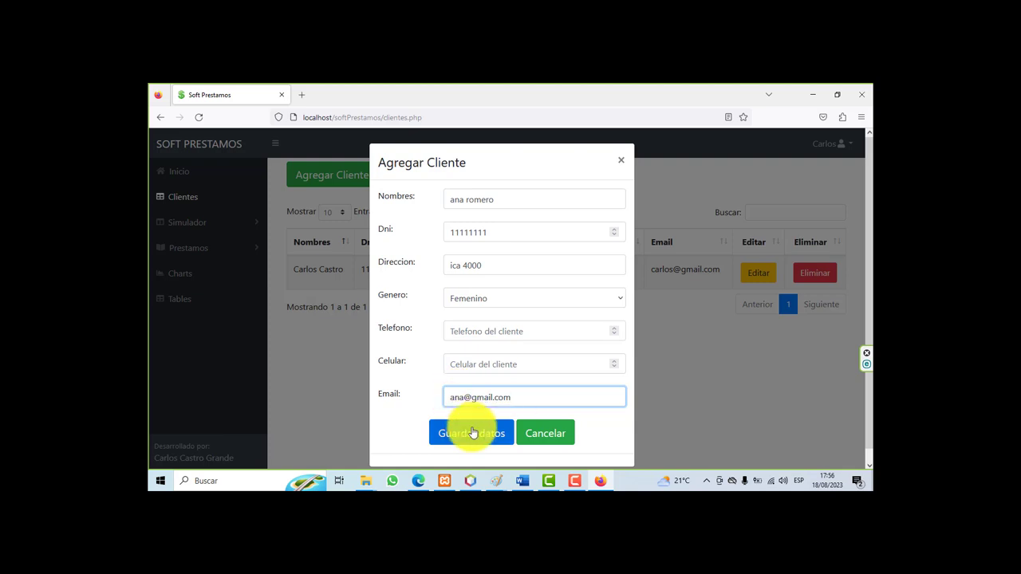
pyautogui.click(470, 433)
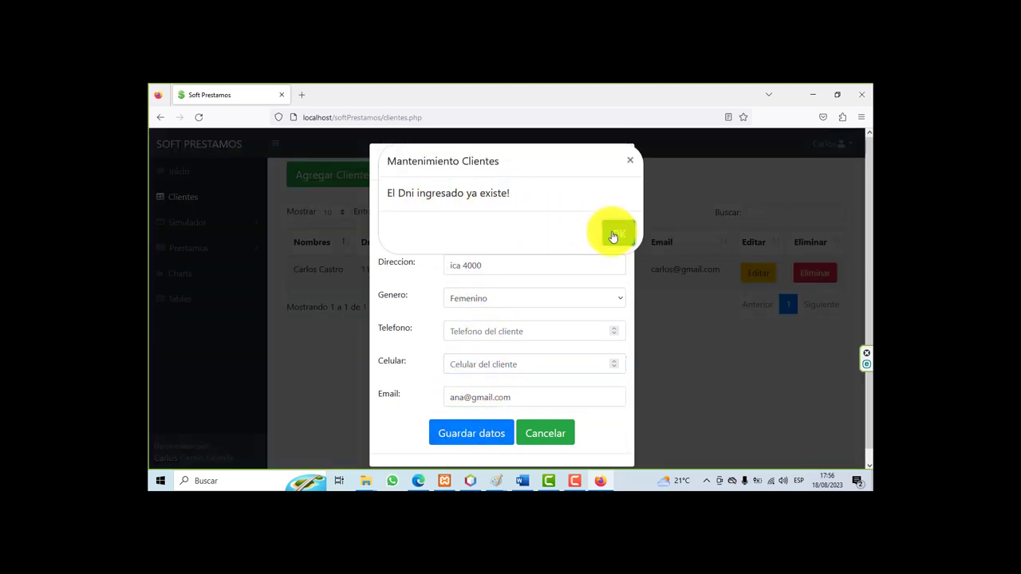
# After the duplicate-DNI warning, replace the DNI with a different one and save the client
pyautogui.click(613, 234)
pyautogui.click(504, 234)
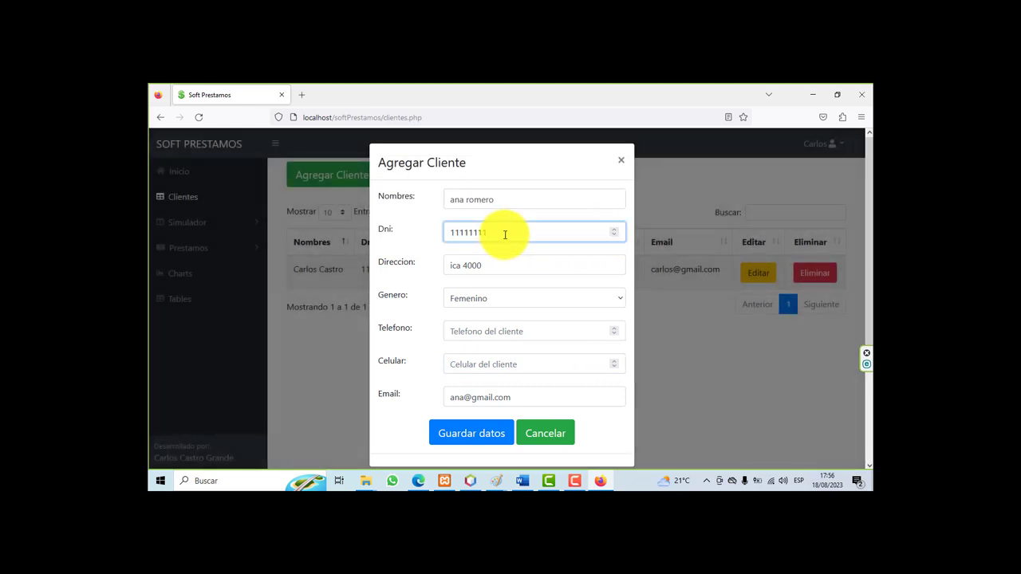
pyautogui.press('BackSpace')
pyautogui.press('BackSpace')
pyautogui.press('BackSpace')
pyautogui.write('22')
pyautogui.write('222222')
pyautogui.click(463, 423)
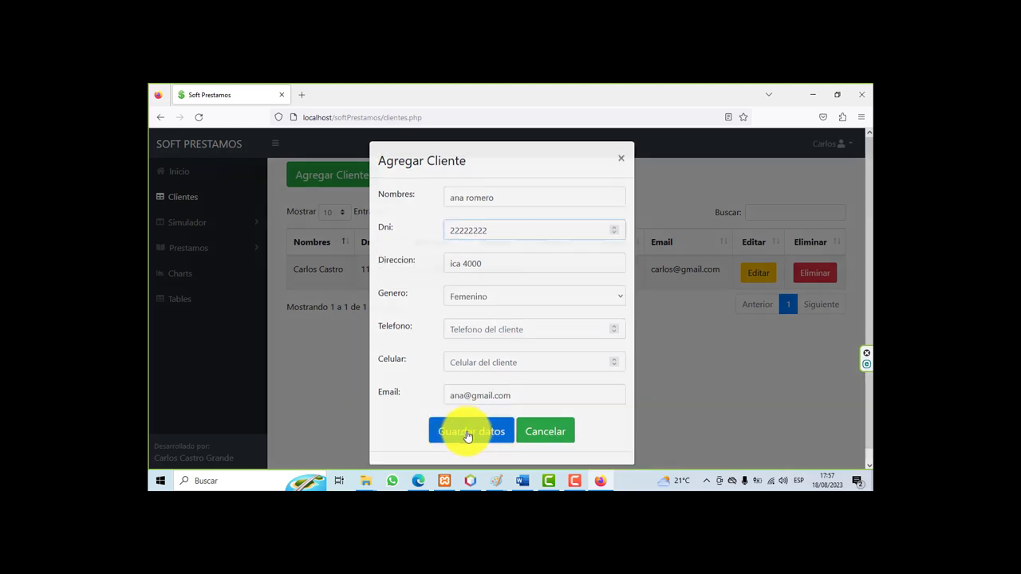
pyautogui.click(607, 240)
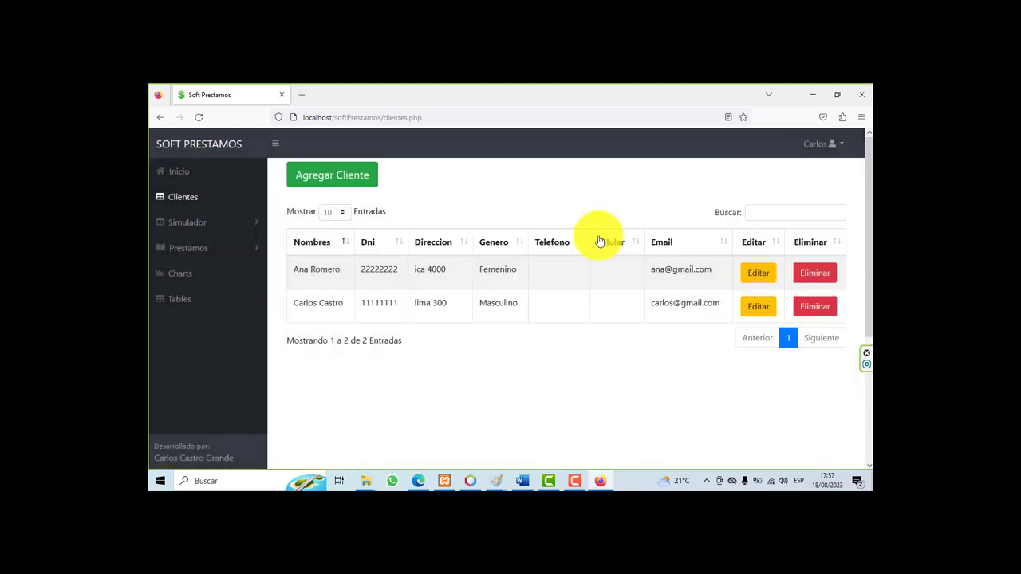
# Start a new client with name, DNI and gender set to Masculino
pyautogui.click(343, 183)
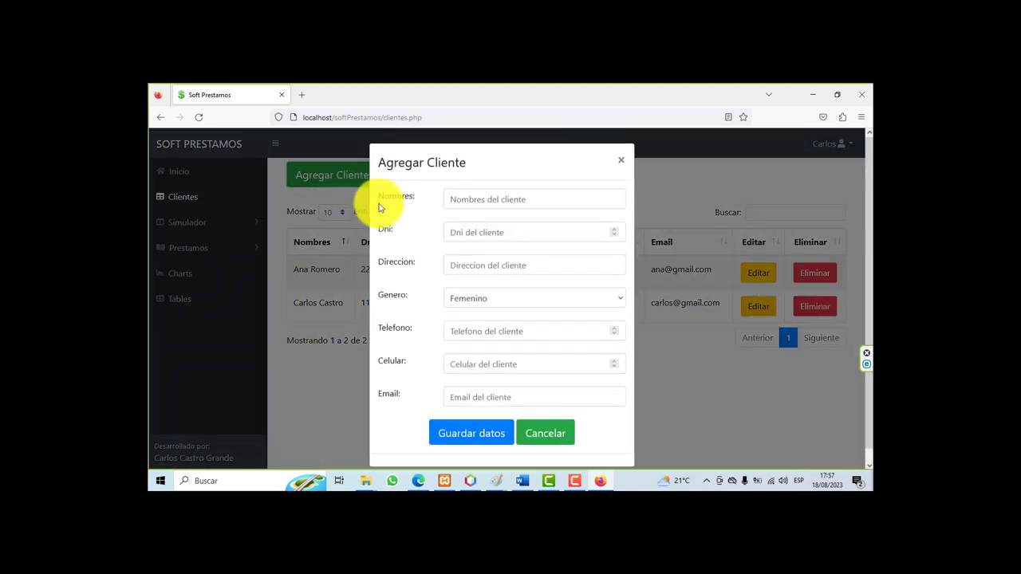
pyautogui.click(465, 202)
pyautogui.write('pd')
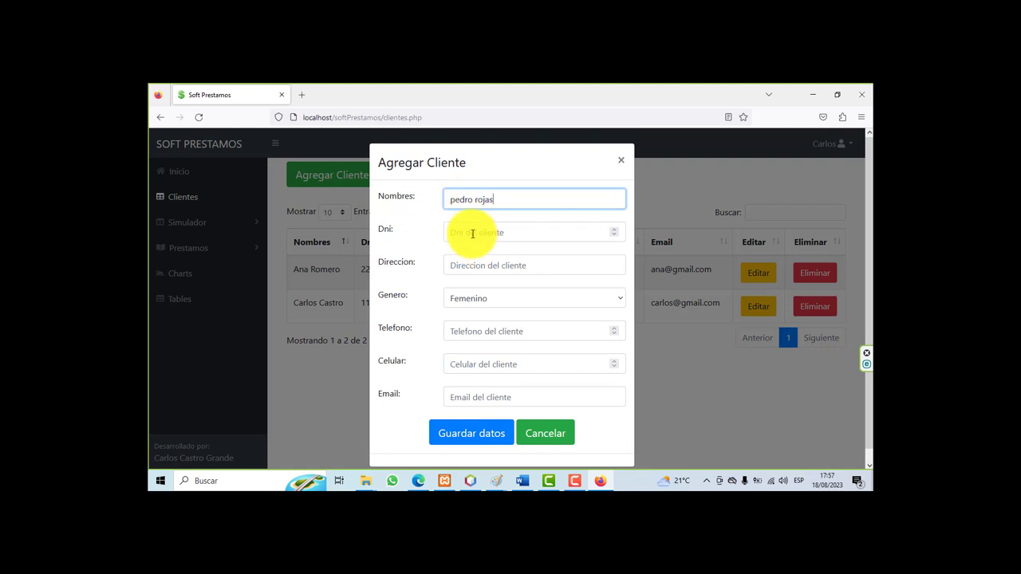
pyautogui.click(472, 233)
pyautogui.write('33333333')
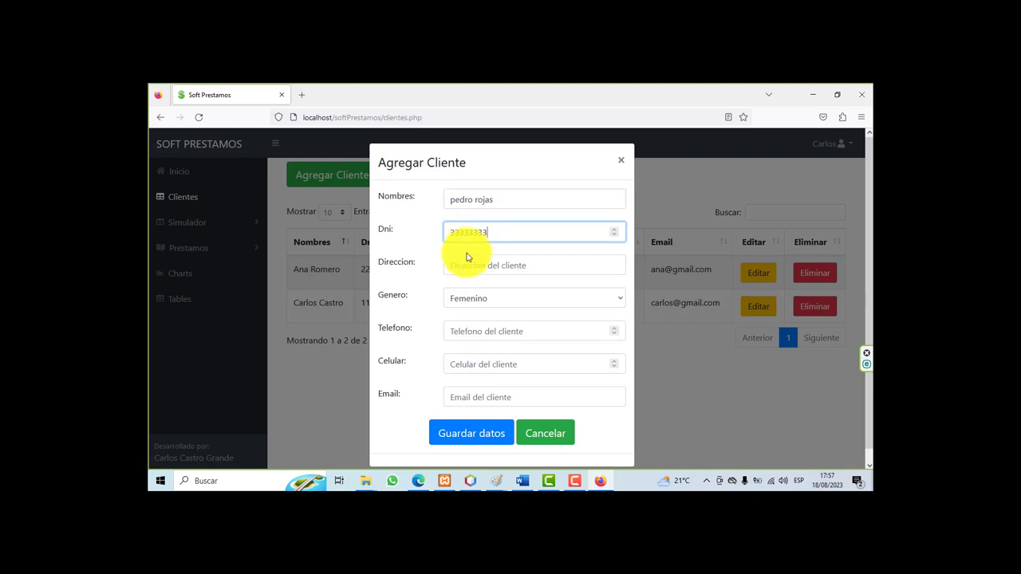
pyautogui.click(463, 303)
pyautogui.click(464, 327)
pyautogui.press('Up')
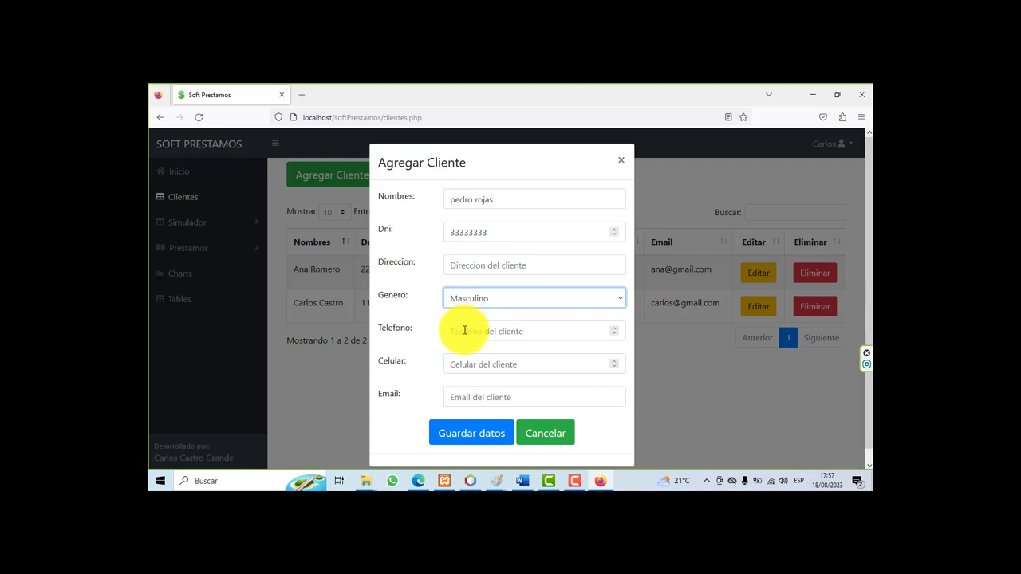
# Enter the client's phone and mobile numbers and save the record
pyautogui.click(464, 330)
pyautogui.write('1111111111')
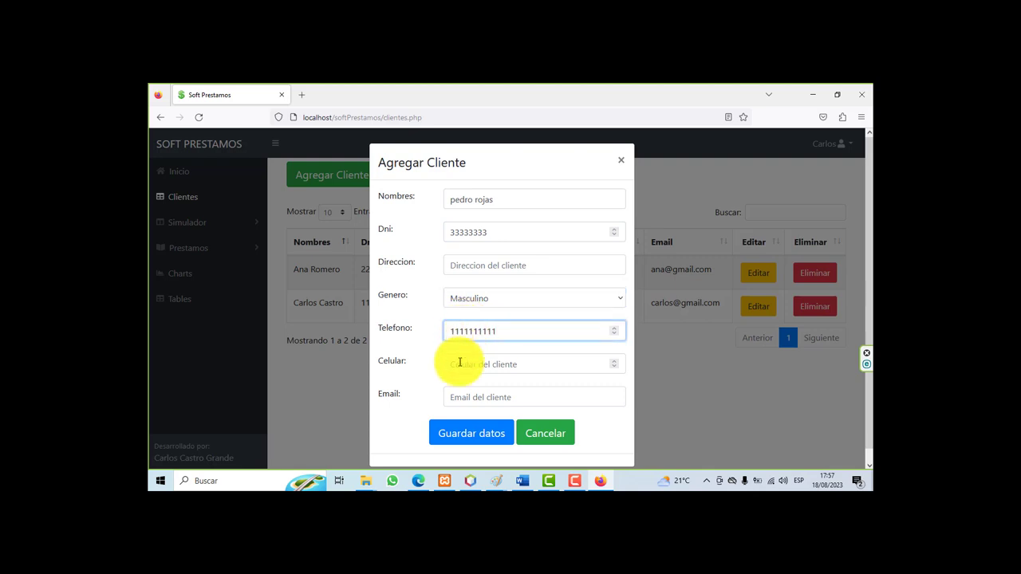
pyautogui.click(459, 361)
pyautogui.write('222222222')
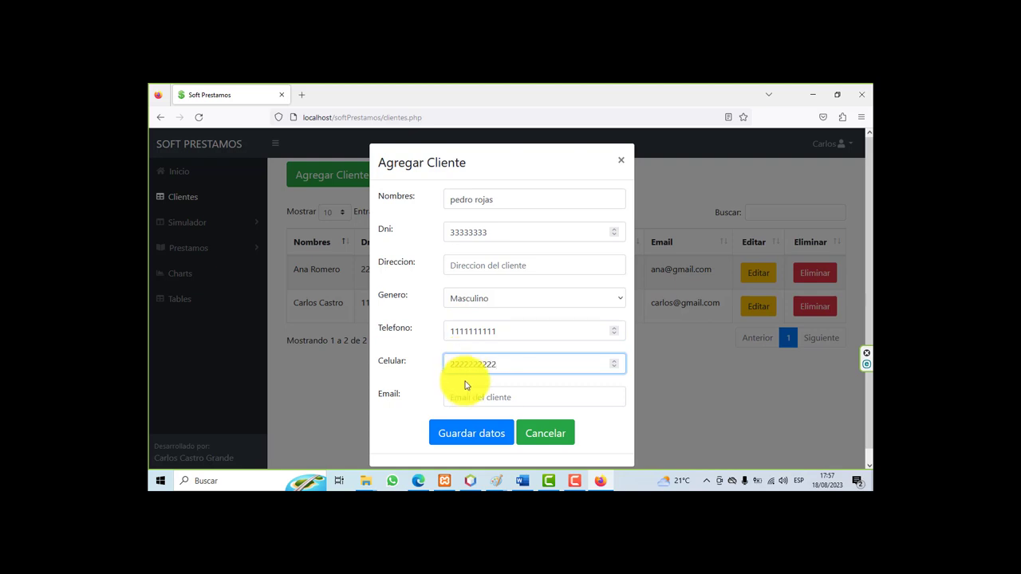
pyautogui.write('2')
pyautogui.click(468, 393)
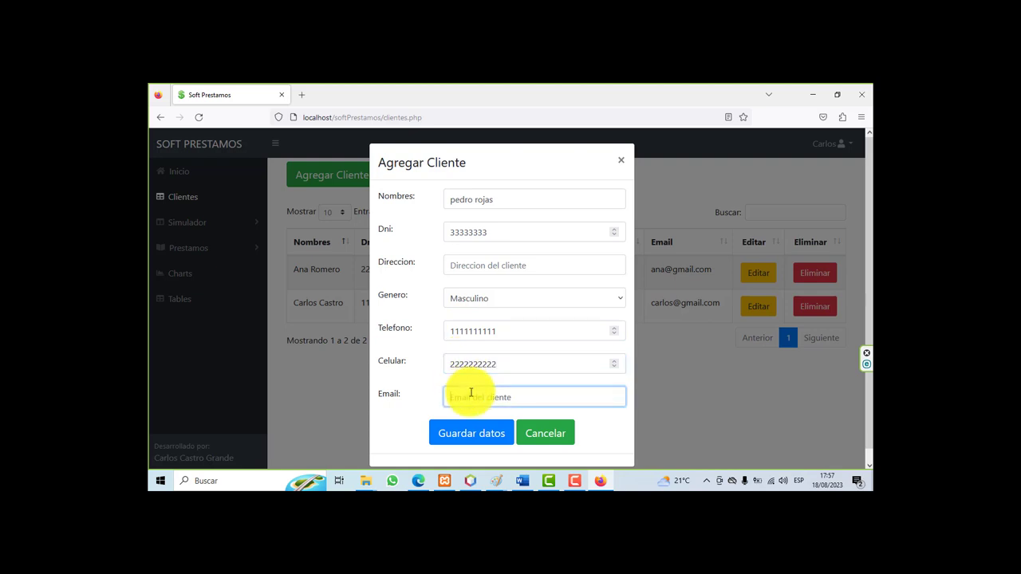
pyautogui.click(468, 433)
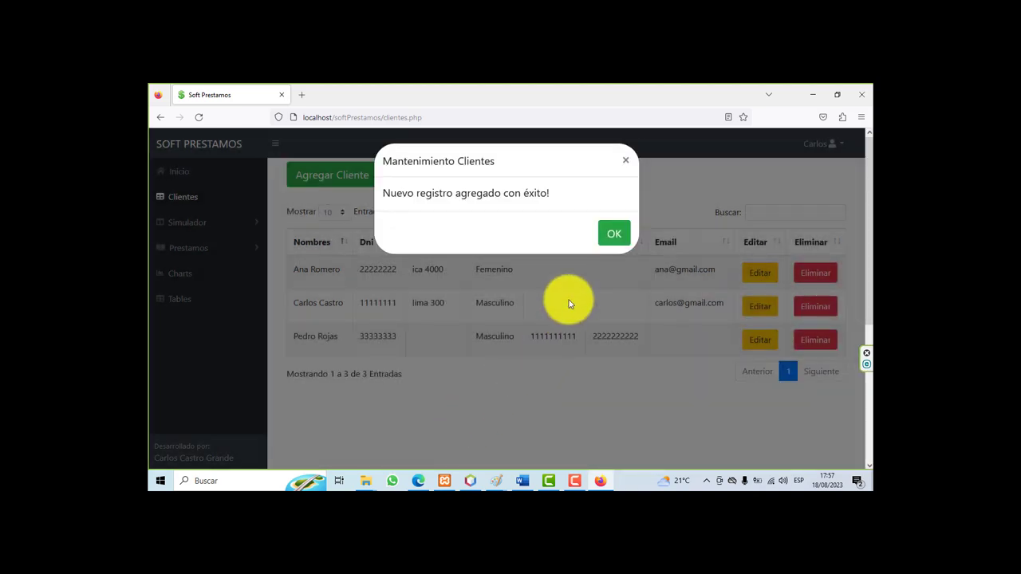
# Begin a fourth client with name, DNI and address
pyautogui.click(612, 233)
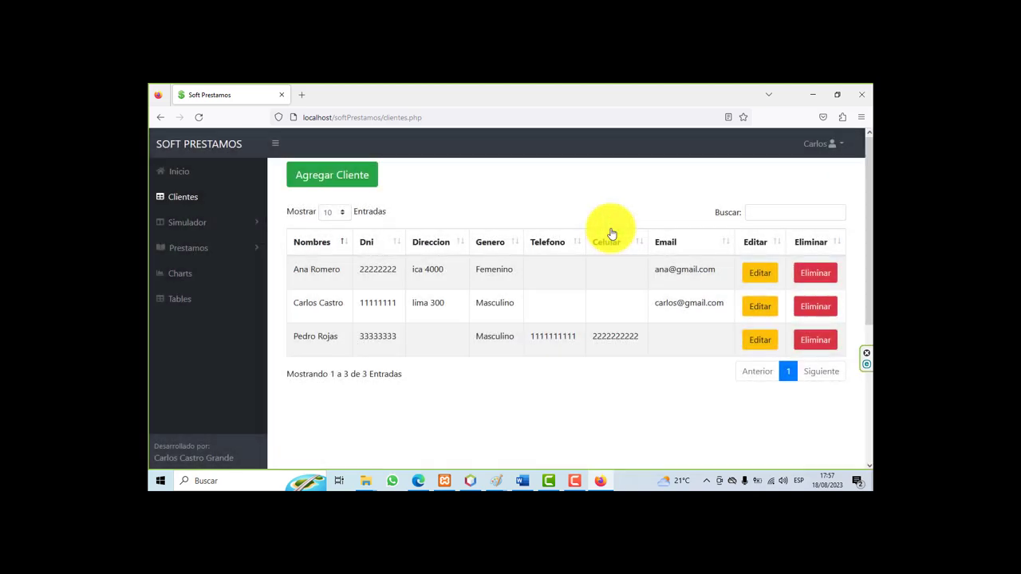
pyautogui.click(335, 179)
pyautogui.click(465, 201)
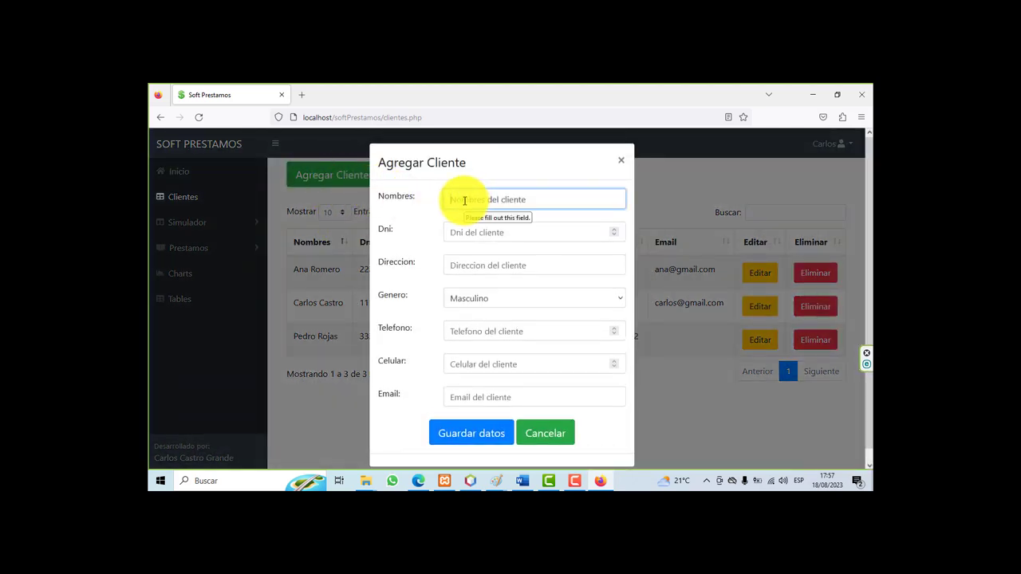
pyautogui.click(457, 226)
pyautogui.write('4')
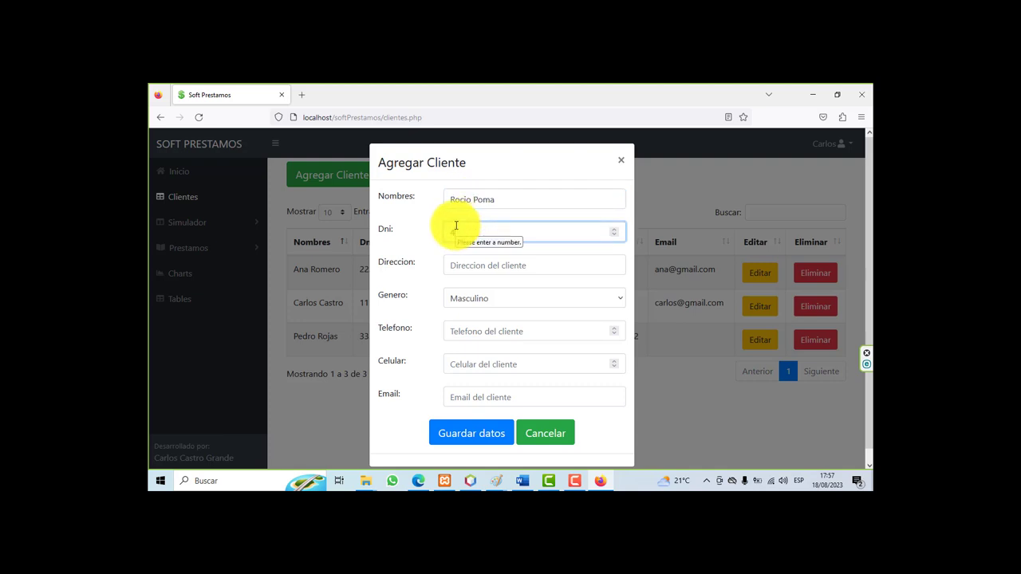
pyautogui.write('4444444')
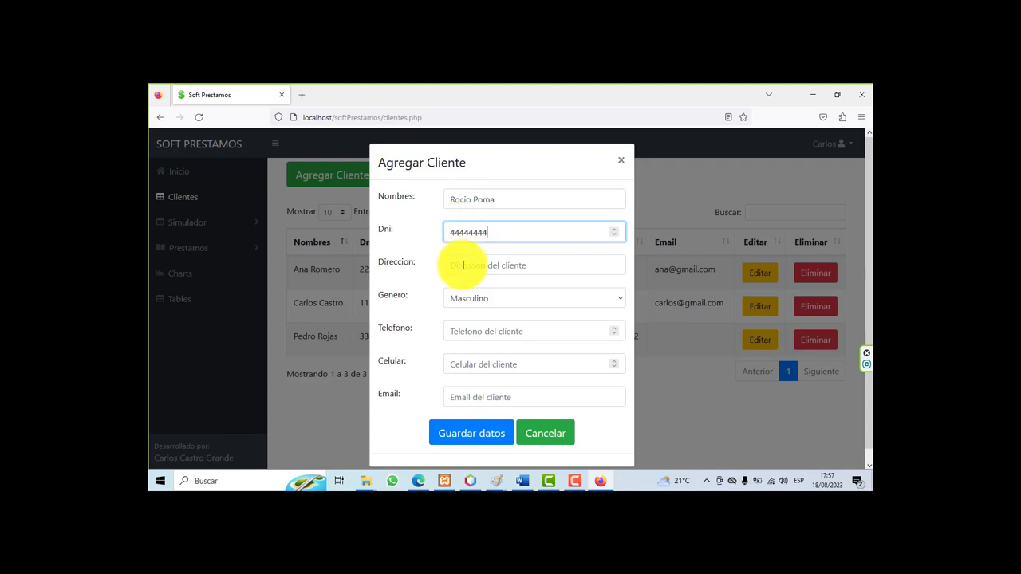
pyautogui.click(463, 265)
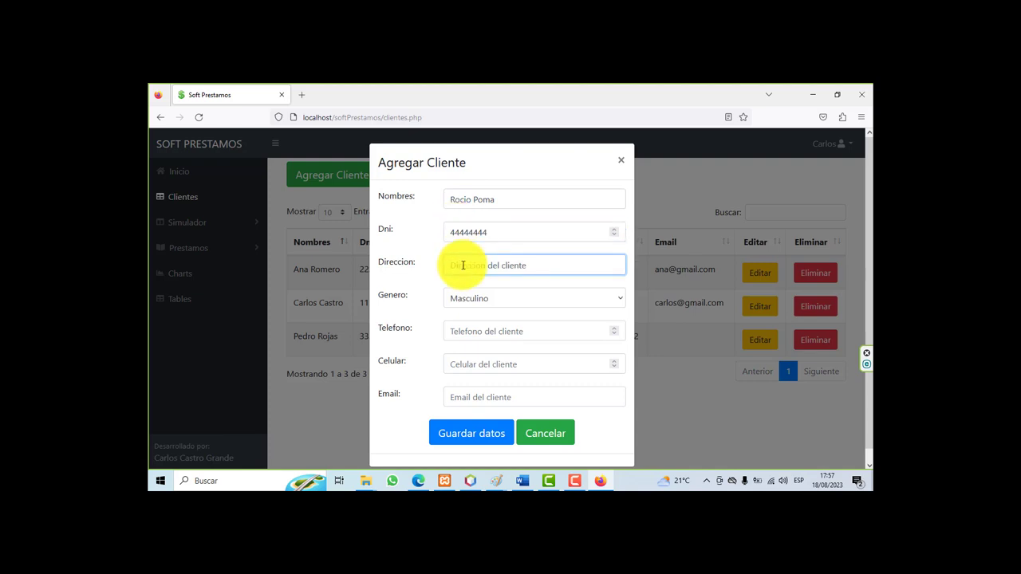
pyautogui.write('Av')
pyautogui.write('0000')
# Set the gender to Femenino, add the e-mail and save the client
pyautogui.click(475, 296)
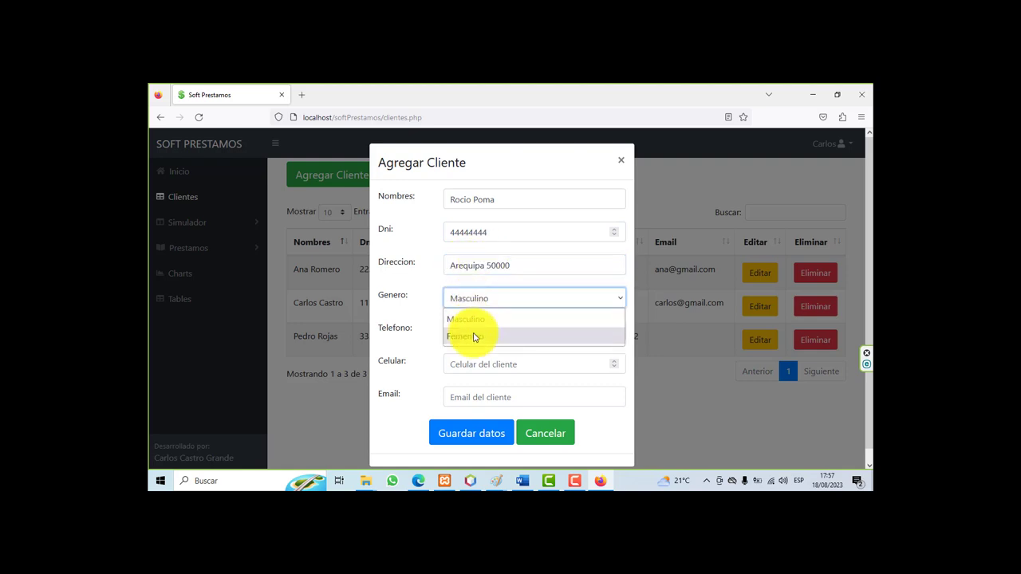
pyautogui.click(474, 333)
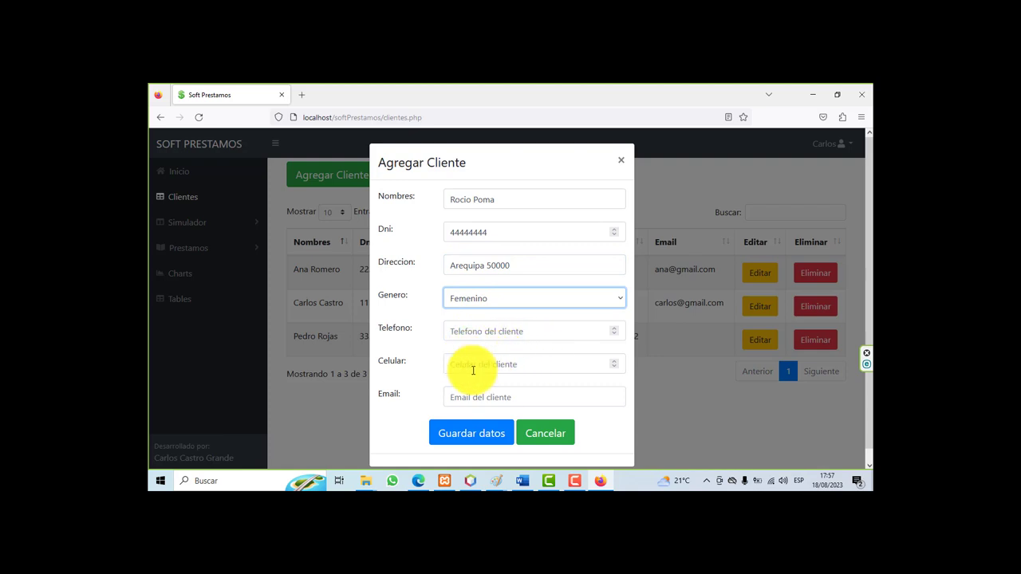
pyautogui.click(455, 399)
pyautogui.write('ro')
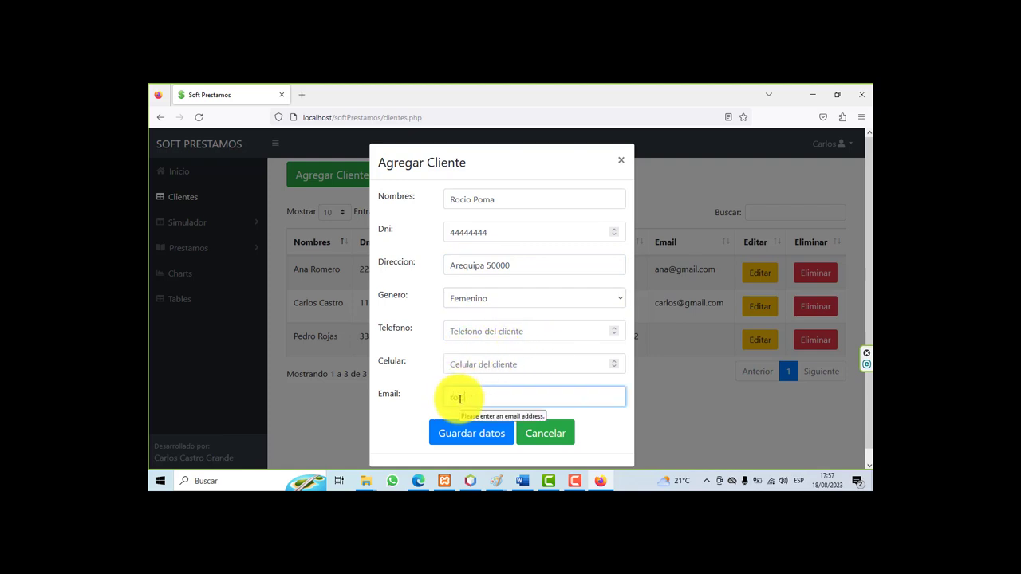
pyautogui.write('gmail.com')
pyautogui.click(456, 434)
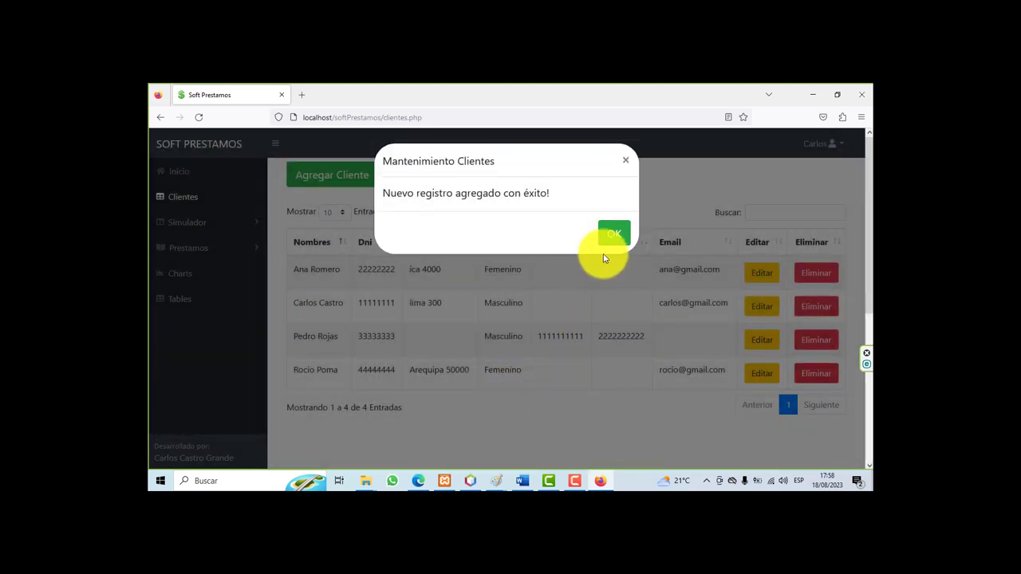
pyautogui.click(610, 234)
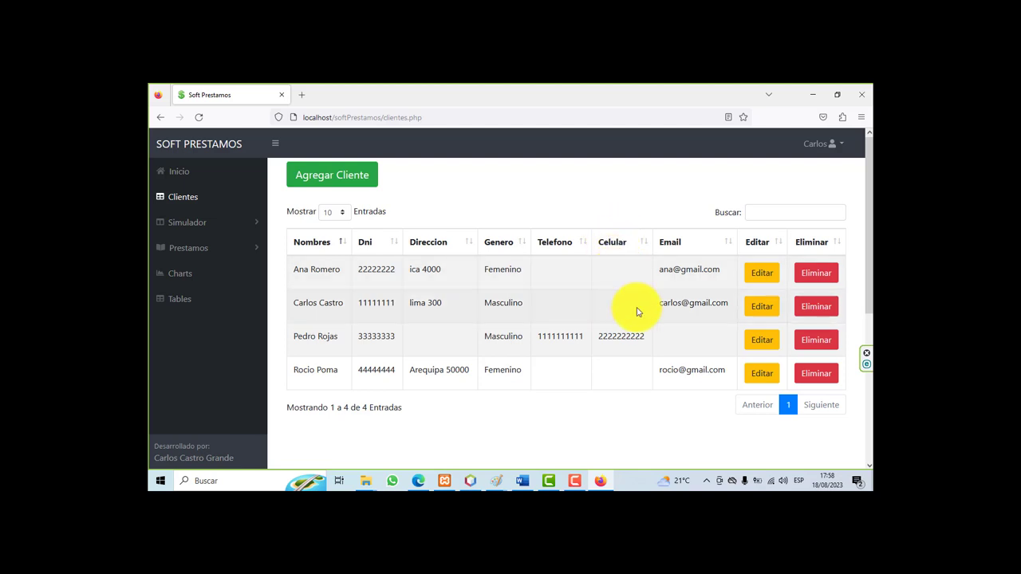
# Edit the third client's record to fill in the missing address and save the update
pyautogui.click(753, 342)
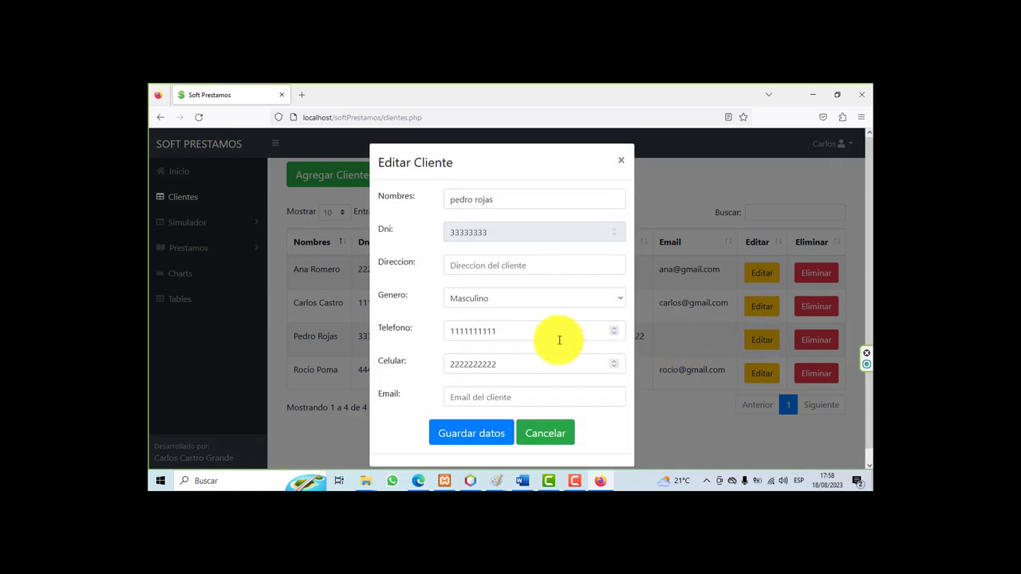
pyautogui.click(491, 267)
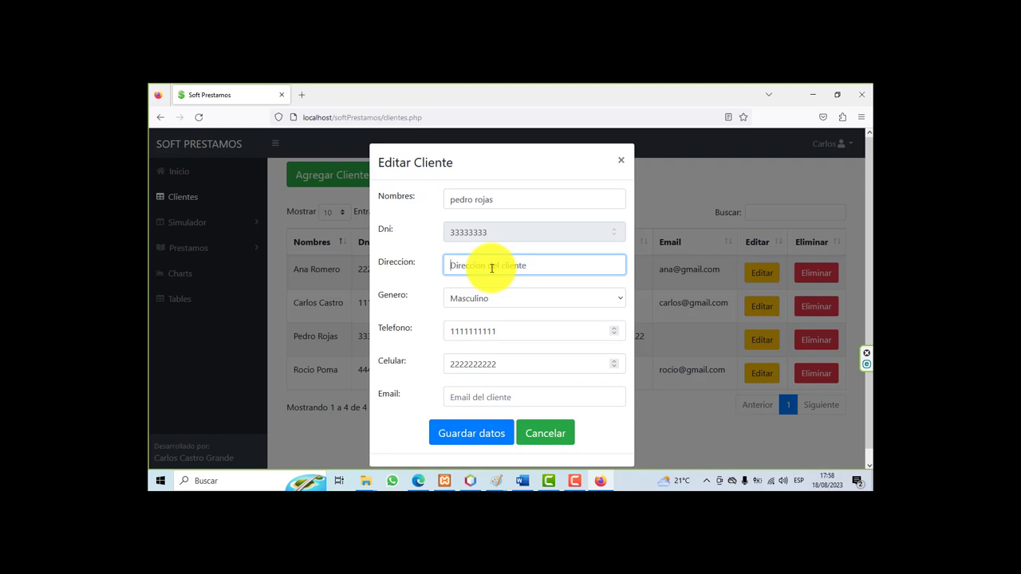
pyautogui.write('Av. Los Girasoles Nro')
pyautogui.write('444')
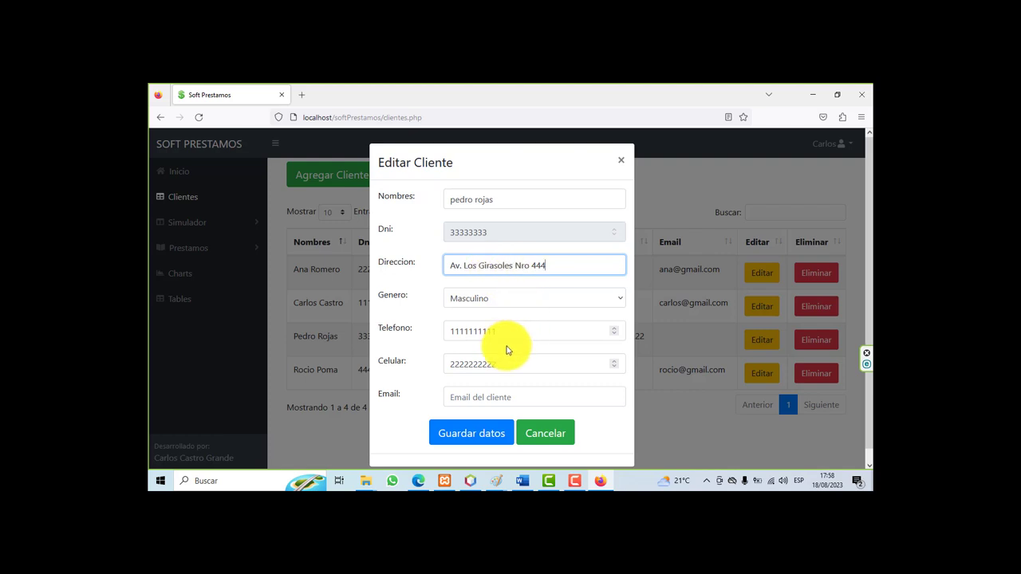
pyautogui.click(470, 422)
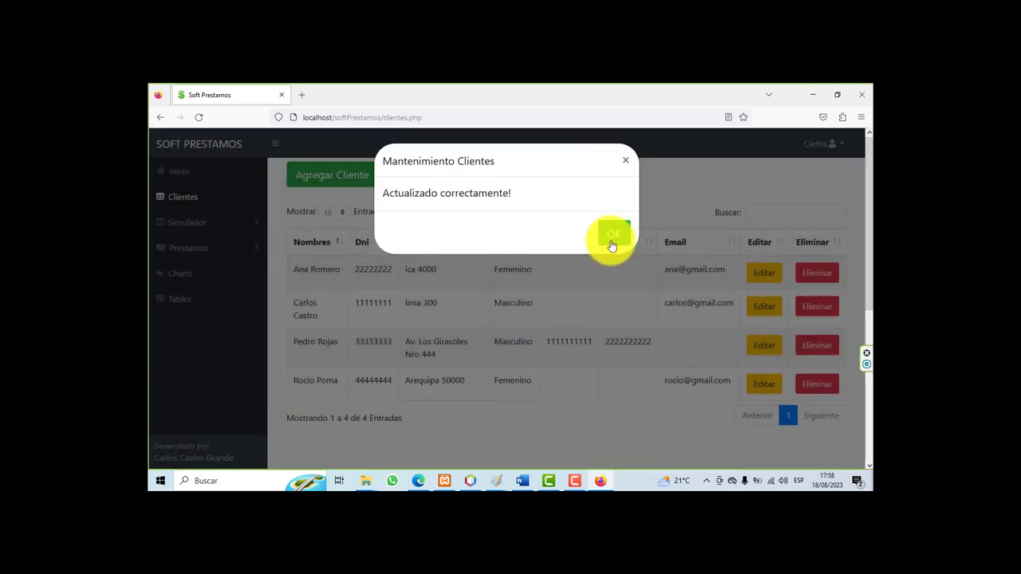
pyautogui.click(614, 236)
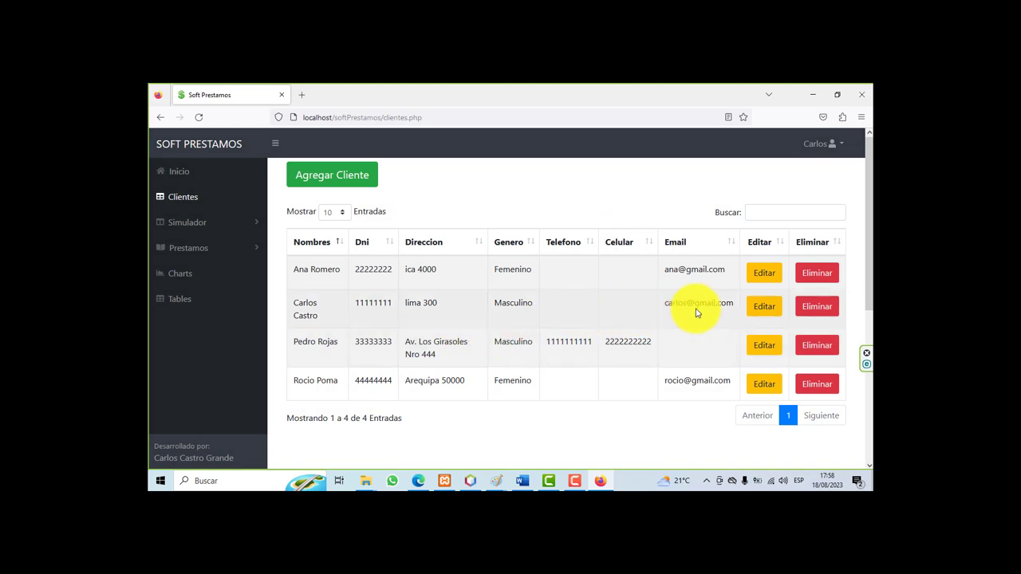
# Enter the second client's phone and mobile numbers and save the update
pyautogui.click(759, 313)
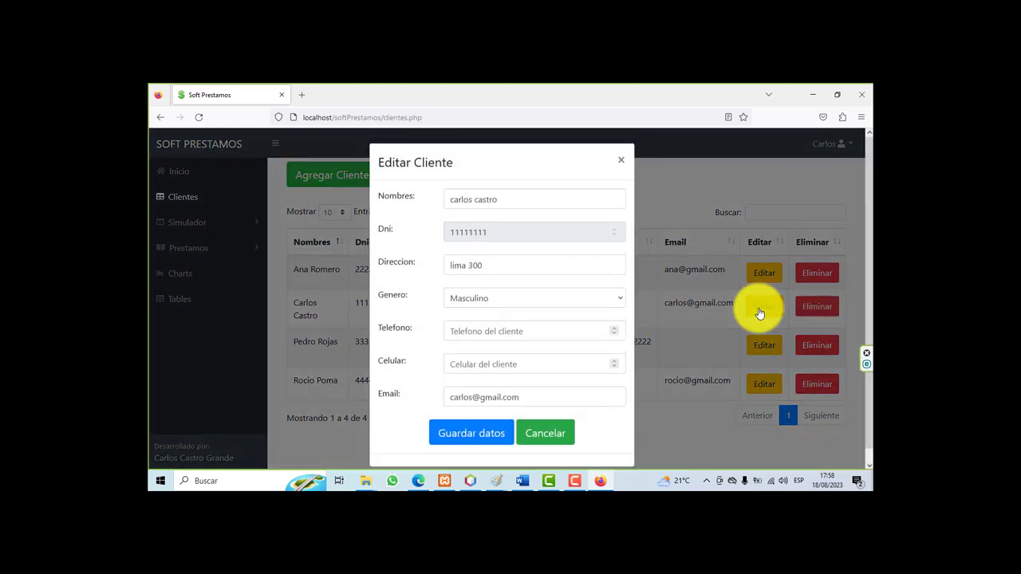
pyautogui.click(461, 335)
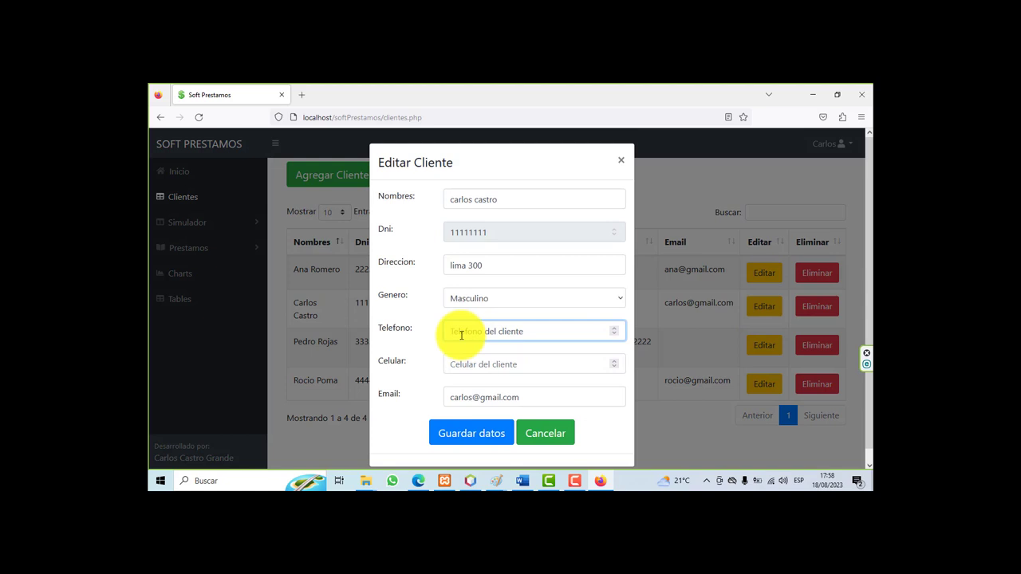
pyautogui.write('23455')
pyautogui.write('6')
pyautogui.click(474, 364)
pyautogui.write('9')
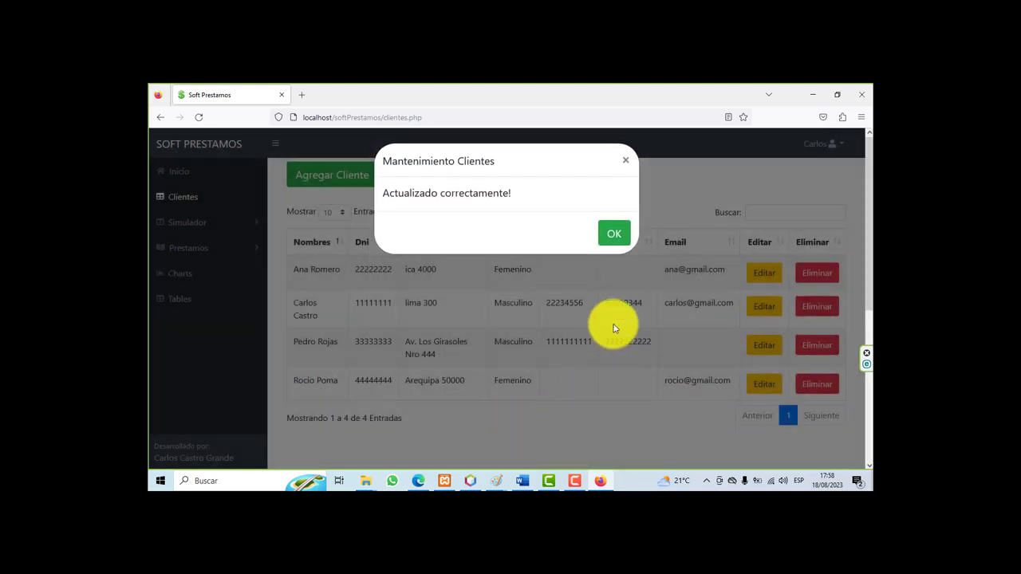
pyautogui.click(609, 239)
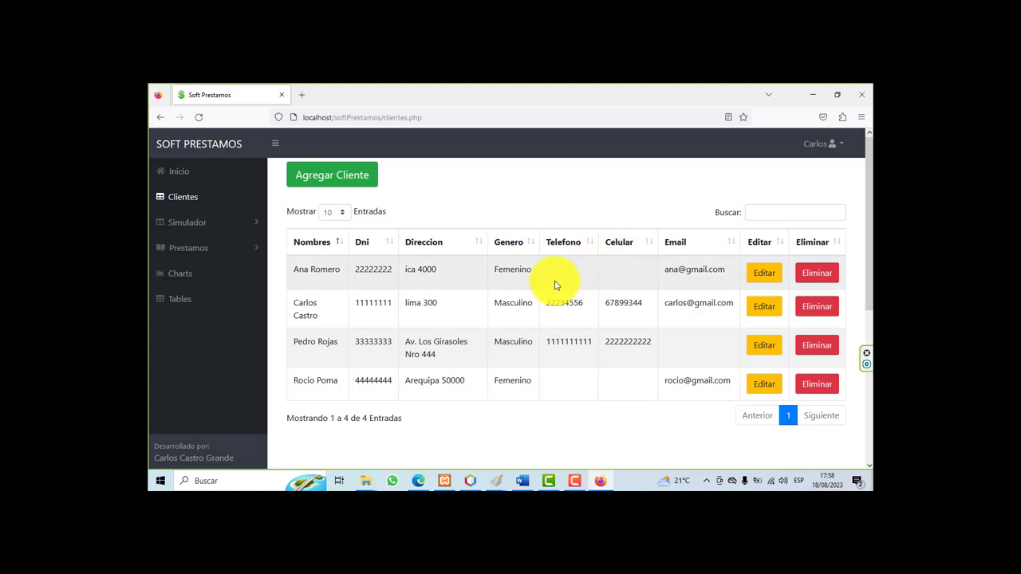
# Edit the first client's record to add phone and mobile numbers and save
pyautogui.click(760, 278)
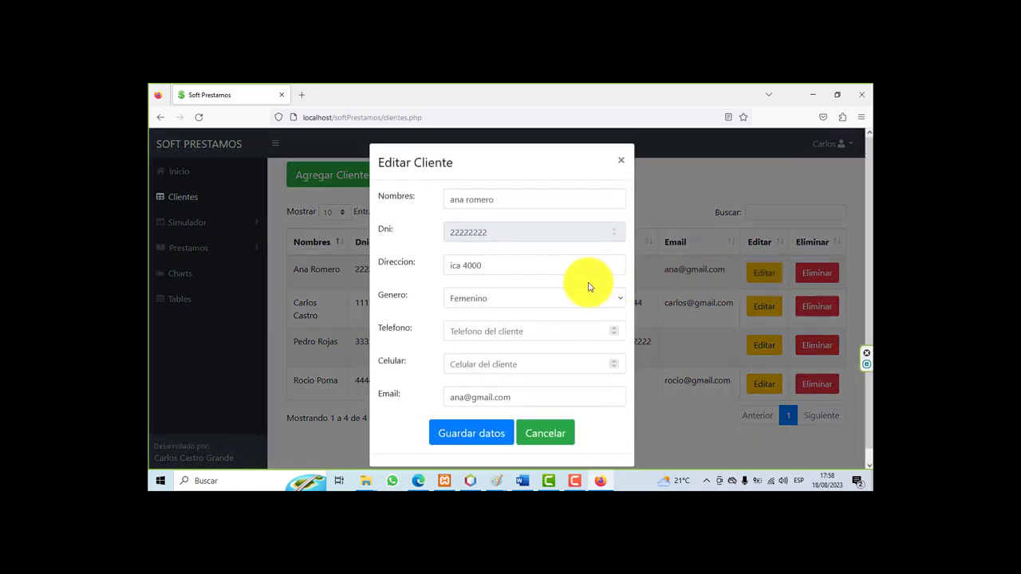
pyautogui.click(471, 332)
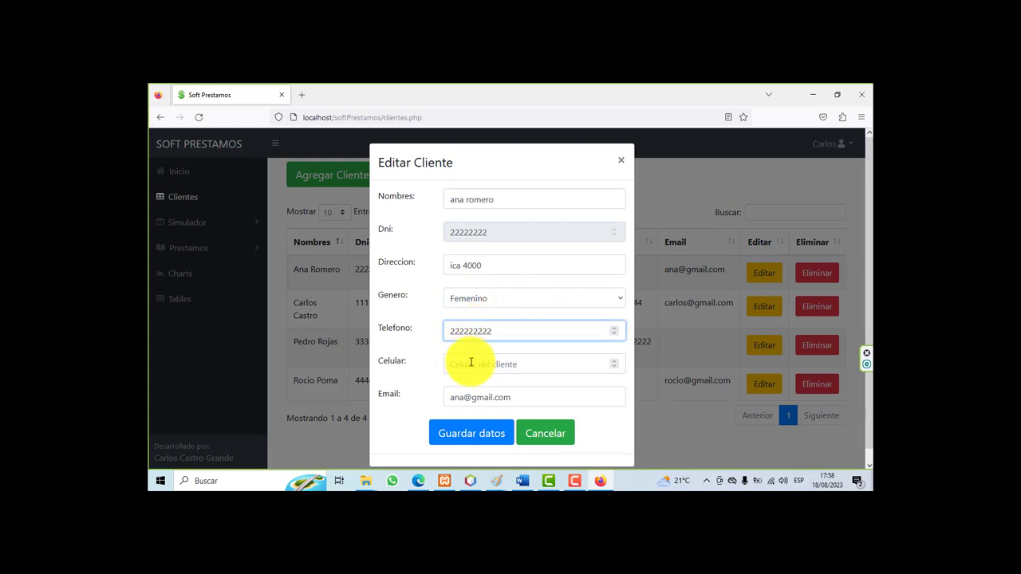
pyautogui.click(470, 363)
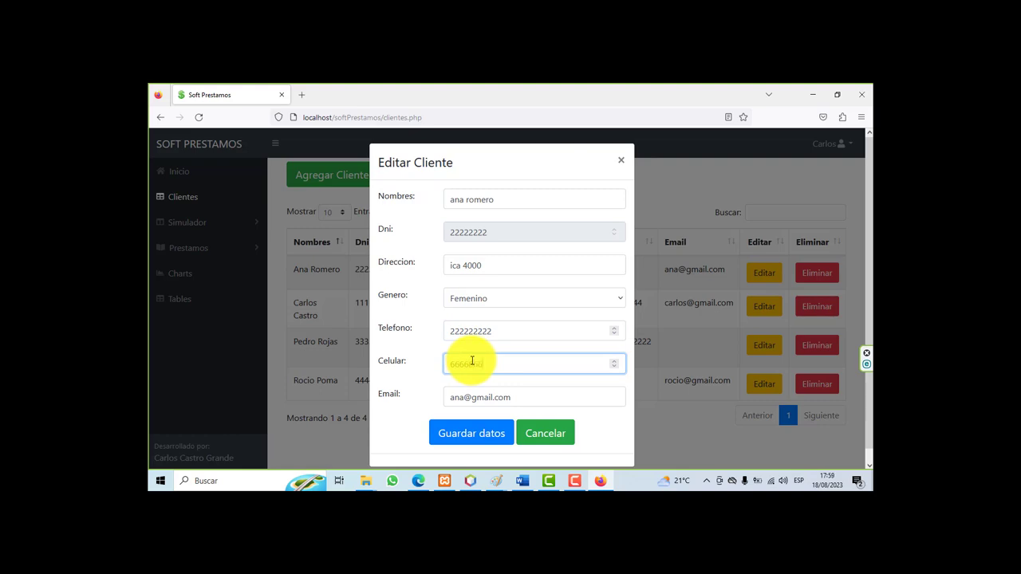
pyautogui.click(471, 432)
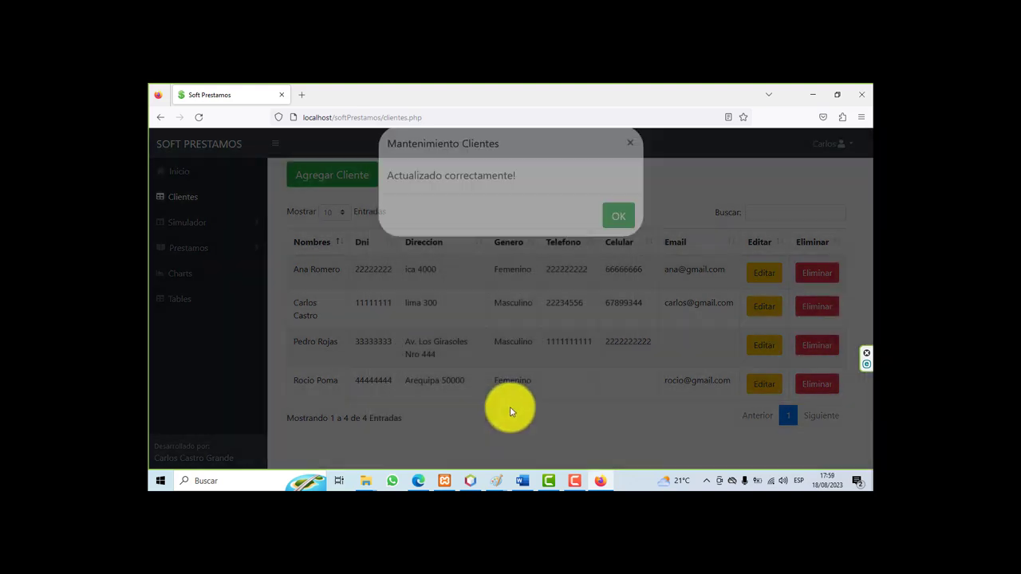
pyautogui.click(619, 235)
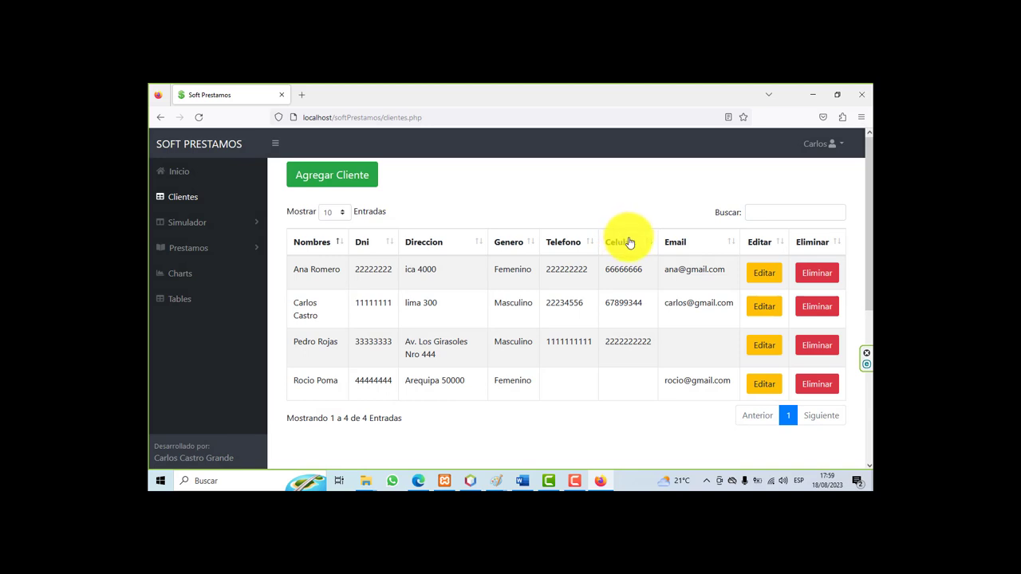
# Edit the third client's record to add an e-mail address and save the change
pyautogui.click(753, 343)
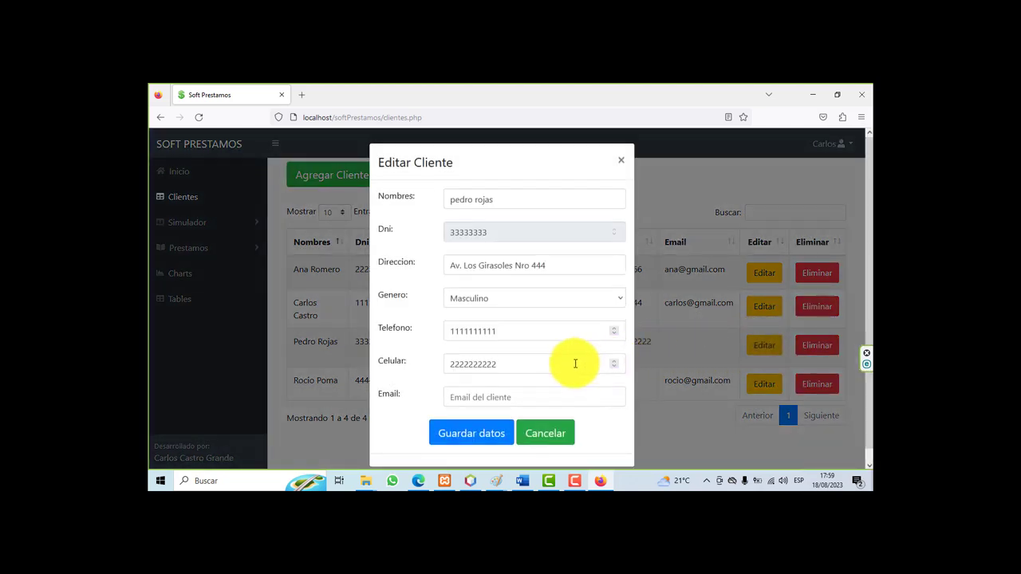
pyautogui.click(528, 391)
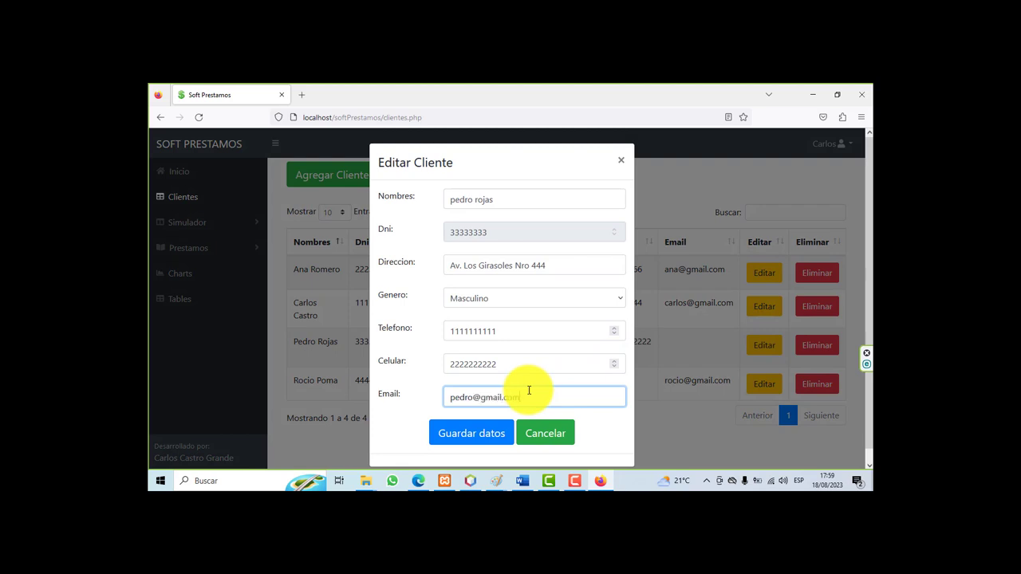
pyautogui.click(482, 431)
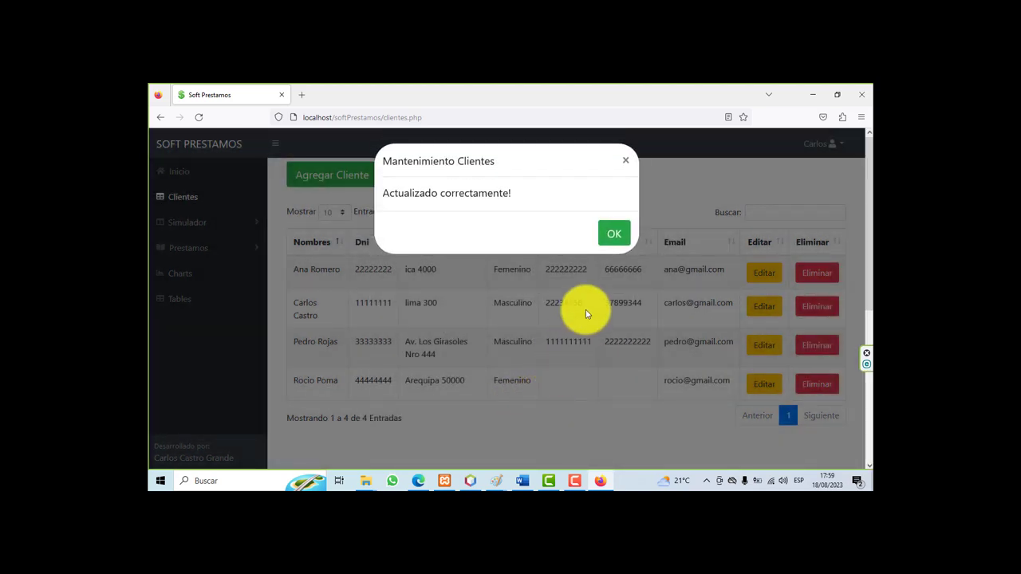
pyautogui.click(608, 235)
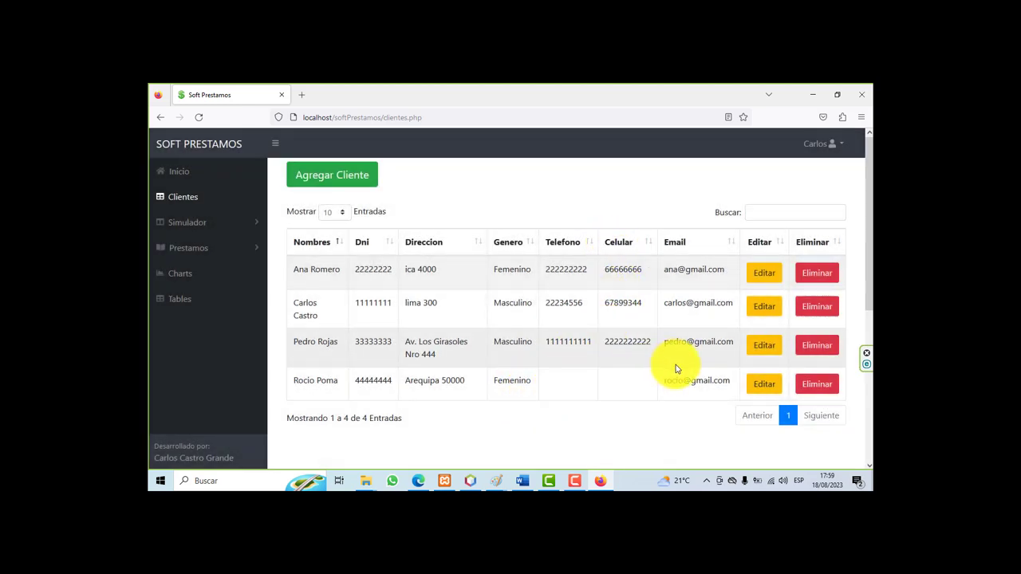
# Edit the last-row client: keep gender Femenino, add her phone and mobile numbers, and save
pyautogui.click(762, 385)
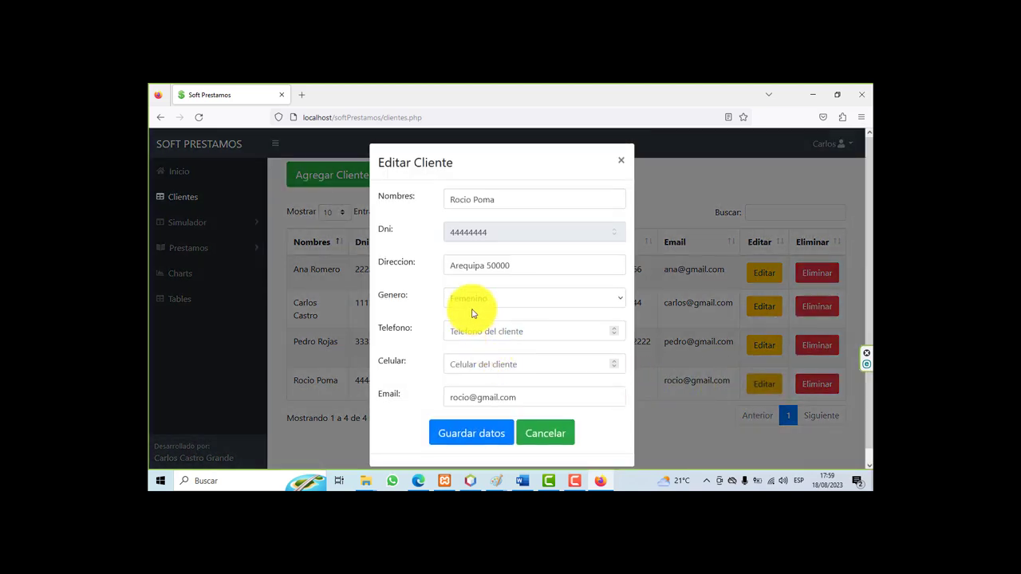
pyautogui.click(466, 299)
pyautogui.click(467, 336)
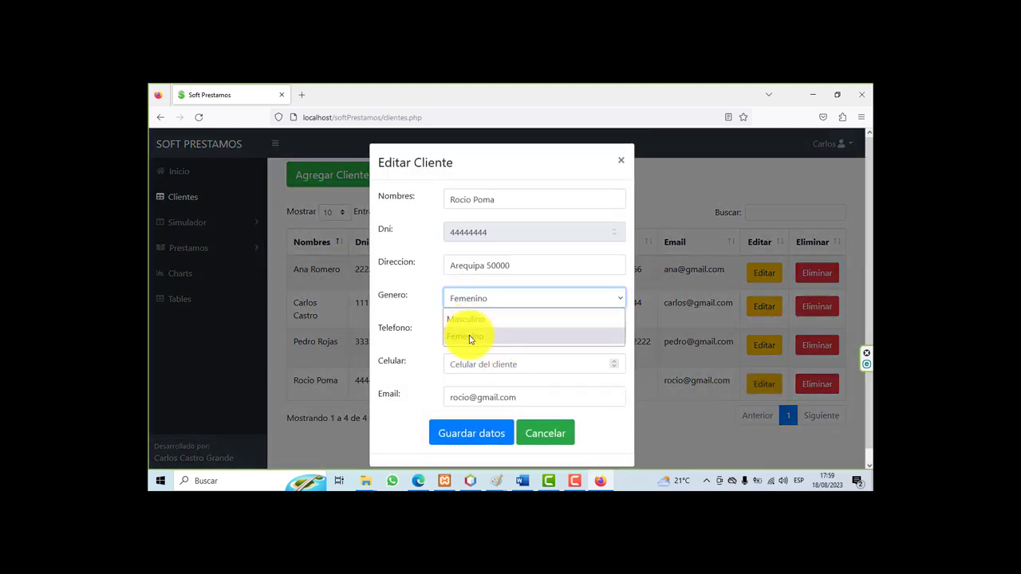
pyautogui.click(467, 333)
pyautogui.write('9')
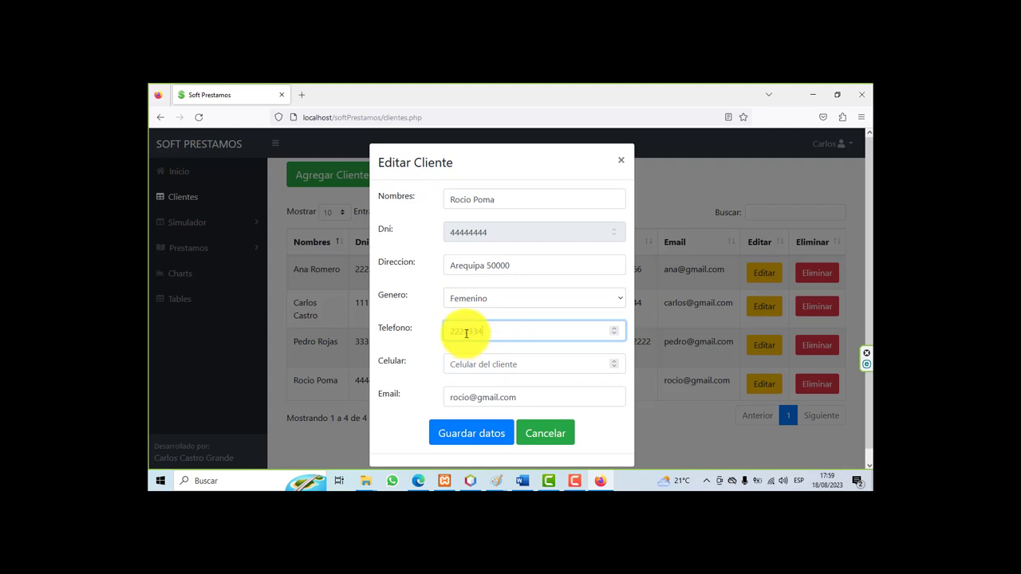
pyautogui.click(456, 363)
pyautogui.write('44556677')
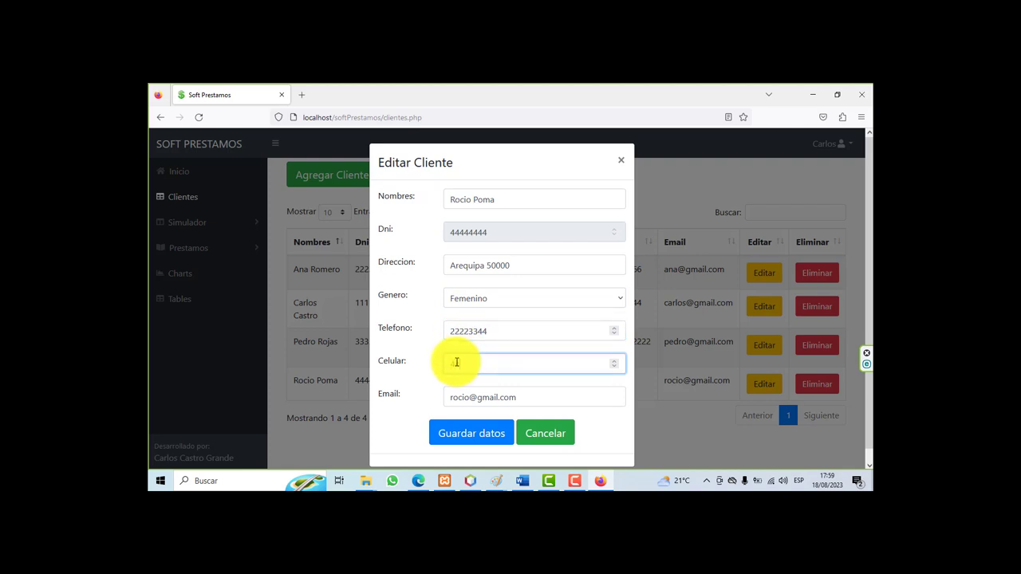
pyautogui.click(459, 438)
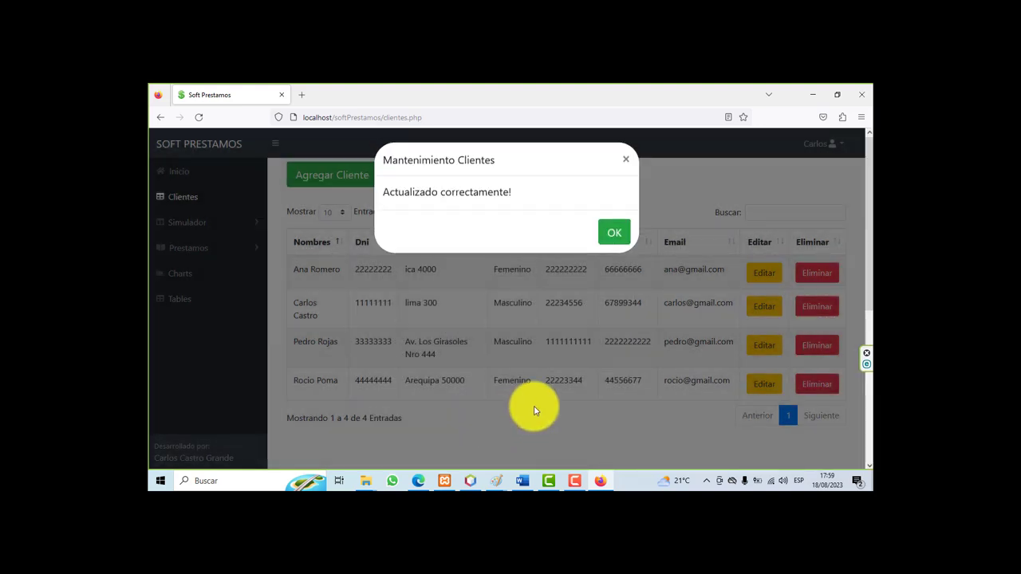
pyautogui.click(606, 238)
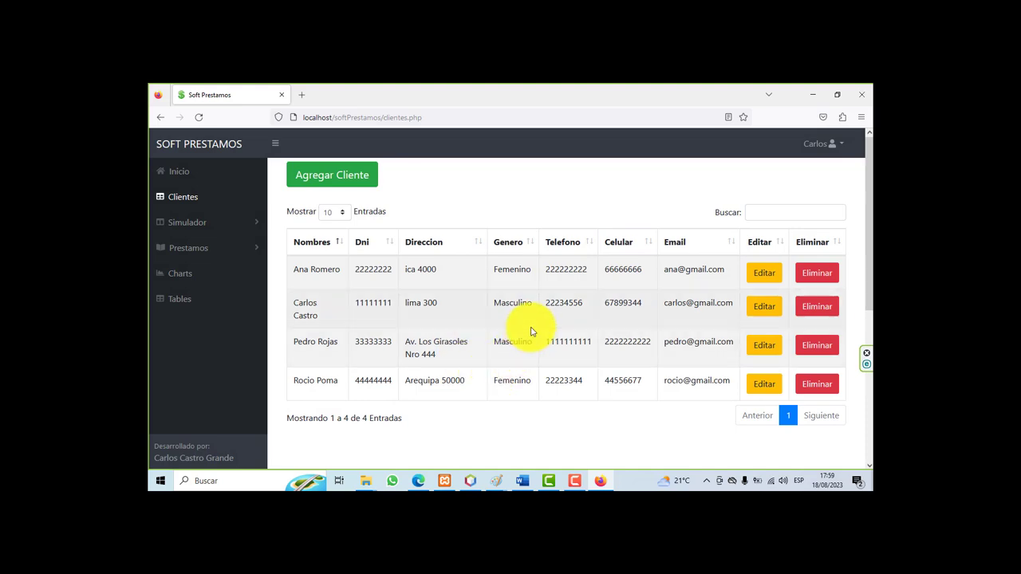
pyautogui.click(759, 276)
pyautogui.click(549, 431)
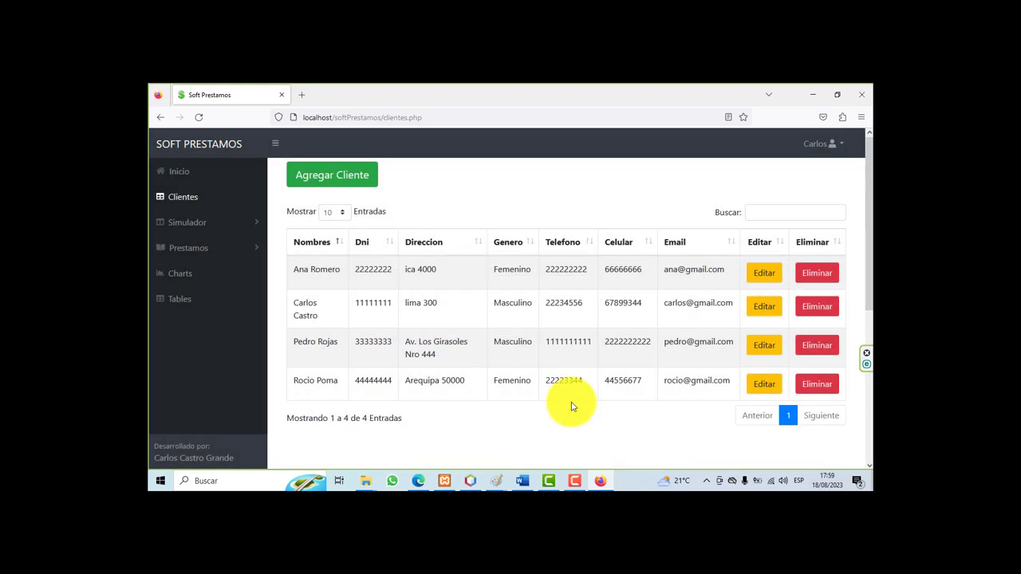
pyautogui.click(773, 214)
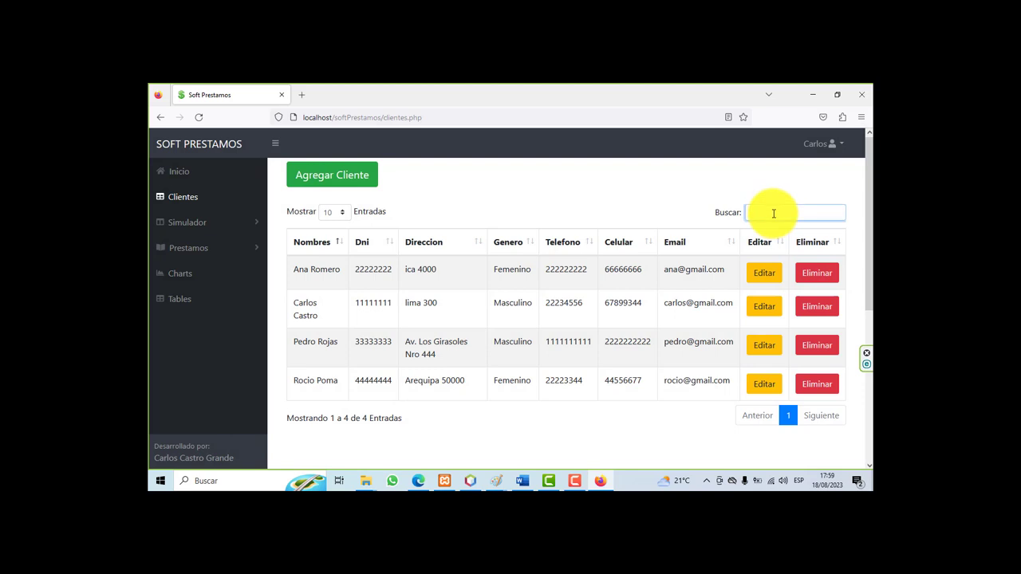
pyautogui.write('an')
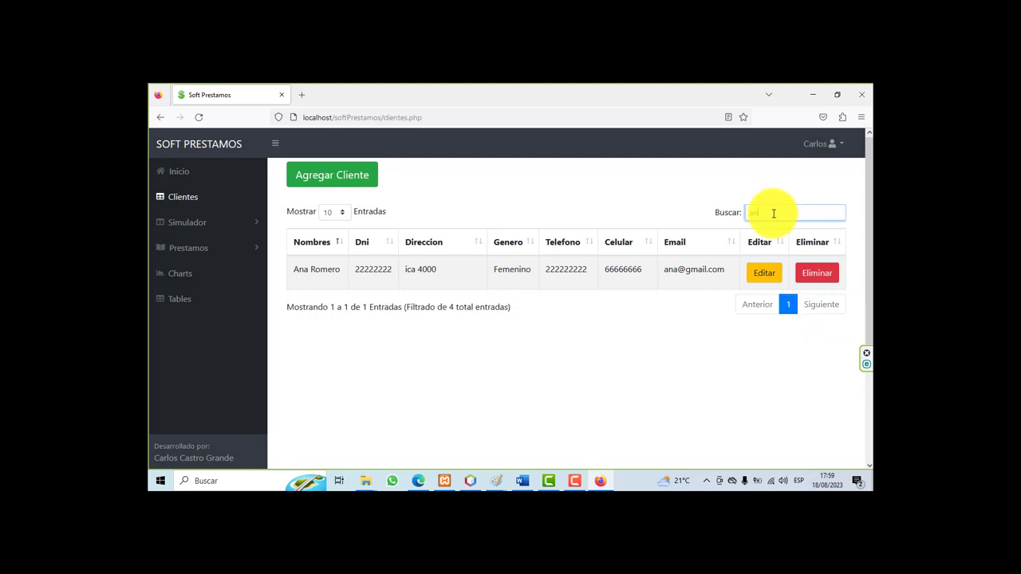
pyautogui.press('BackSpace')
pyautogui.press('BackSpace')
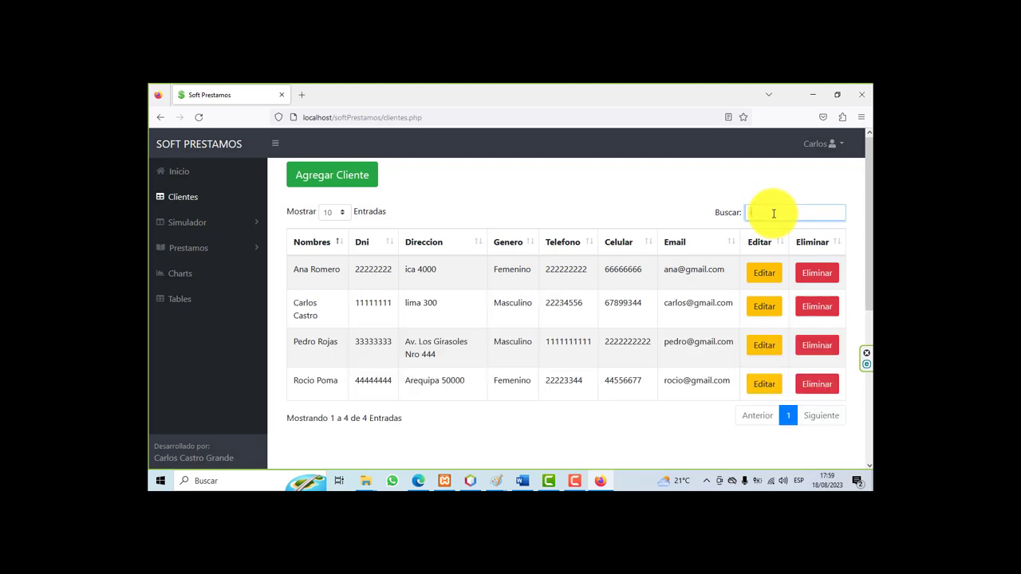
pyautogui.write('a')
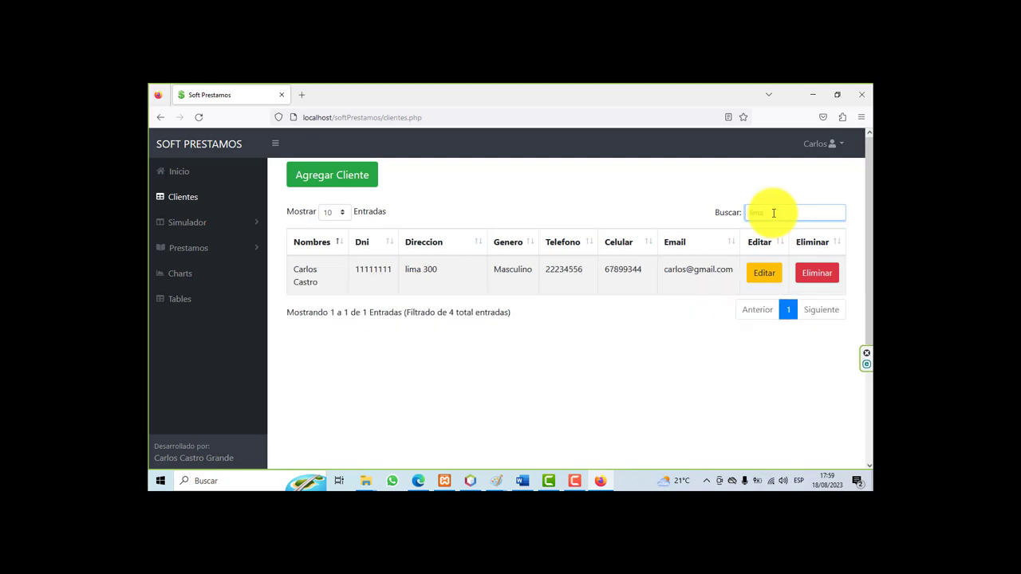
pyautogui.press('BackSpace')
pyautogui.press('BackSpace')
pyautogui.press('BackSpace')
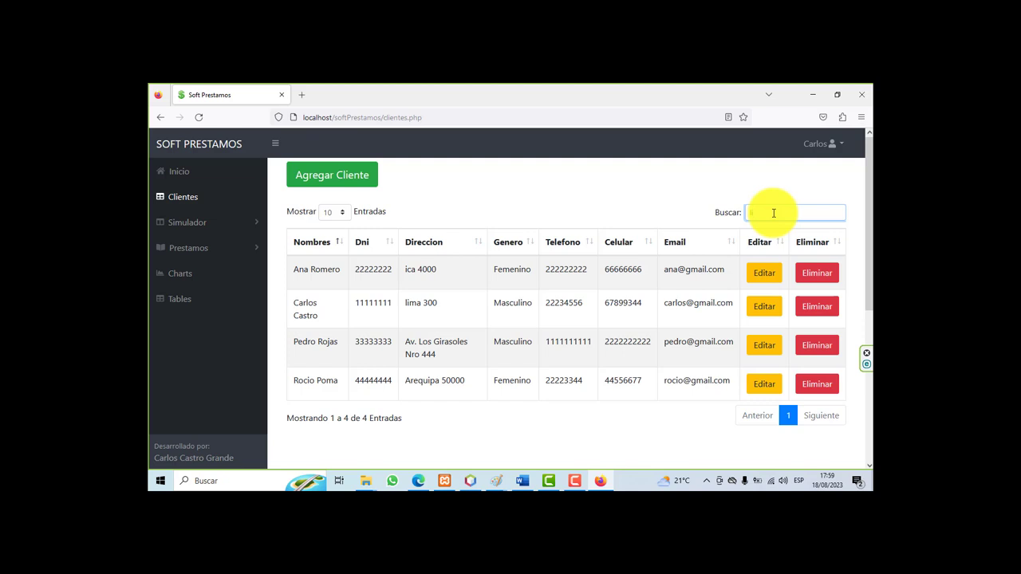
pyautogui.write('8')
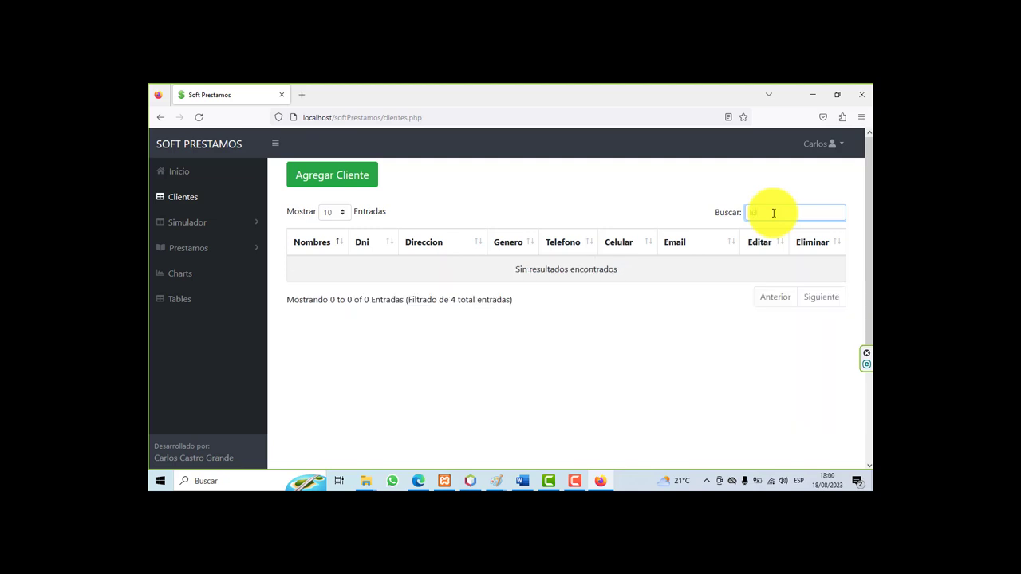
pyautogui.press('BackSpace')
pyautogui.write('33')
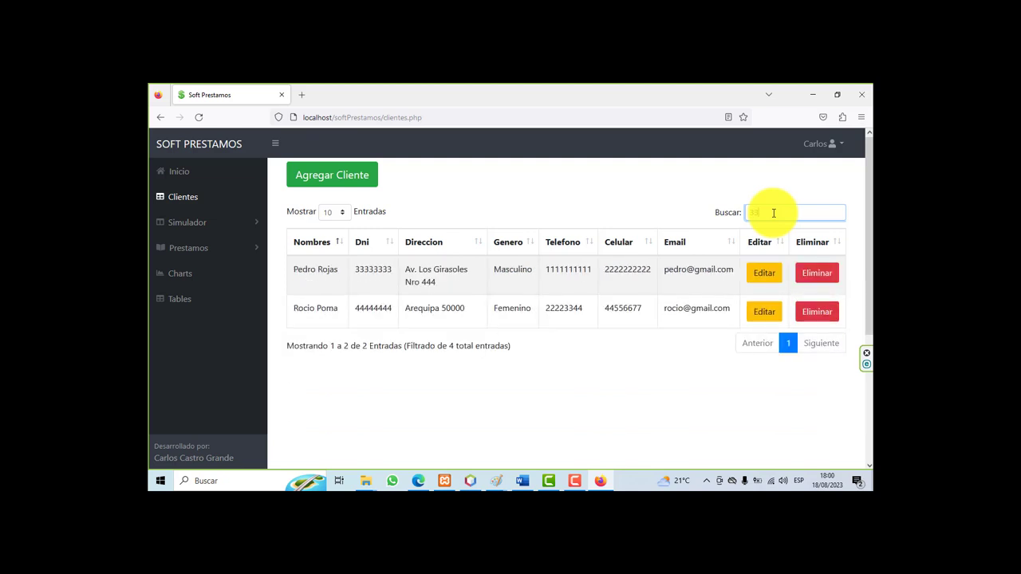
pyautogui.press('BackSpace')
pyautogui.press('BackSpace')
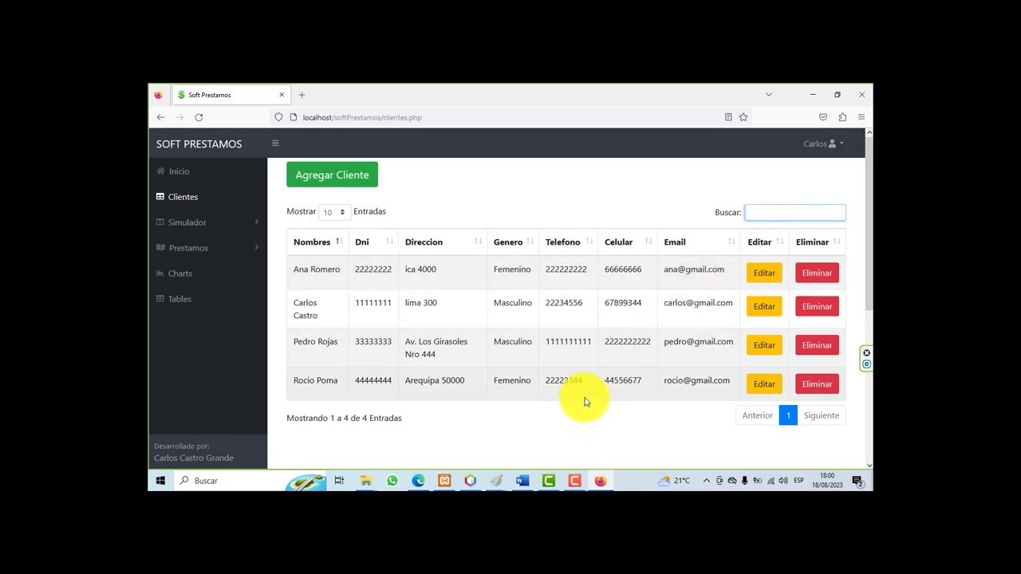
# Cancel an accidental deletion of the last-row client, then delete the second-row client
pyautogui.click(801, 385)
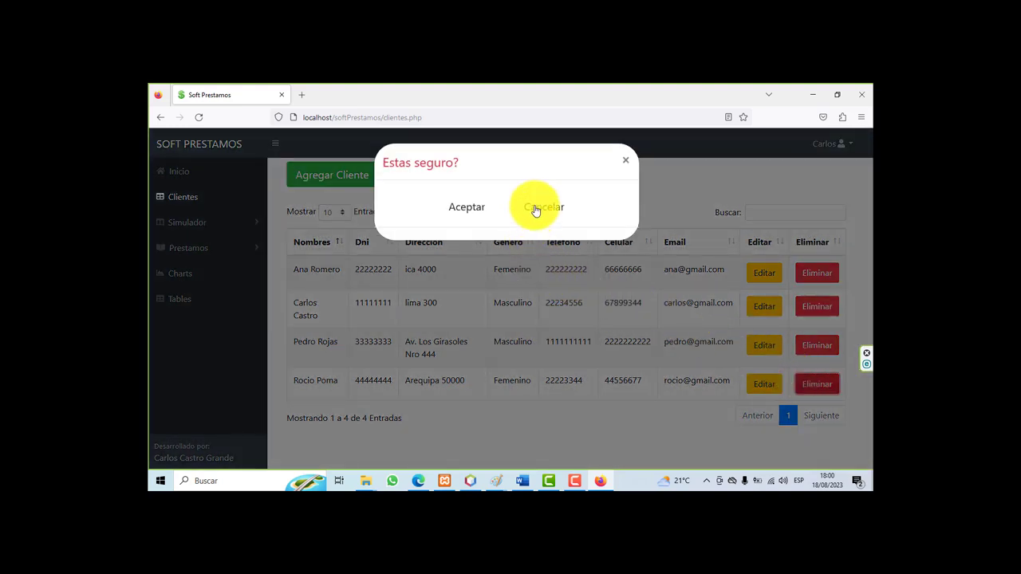
pyautogui.click(536, 210)
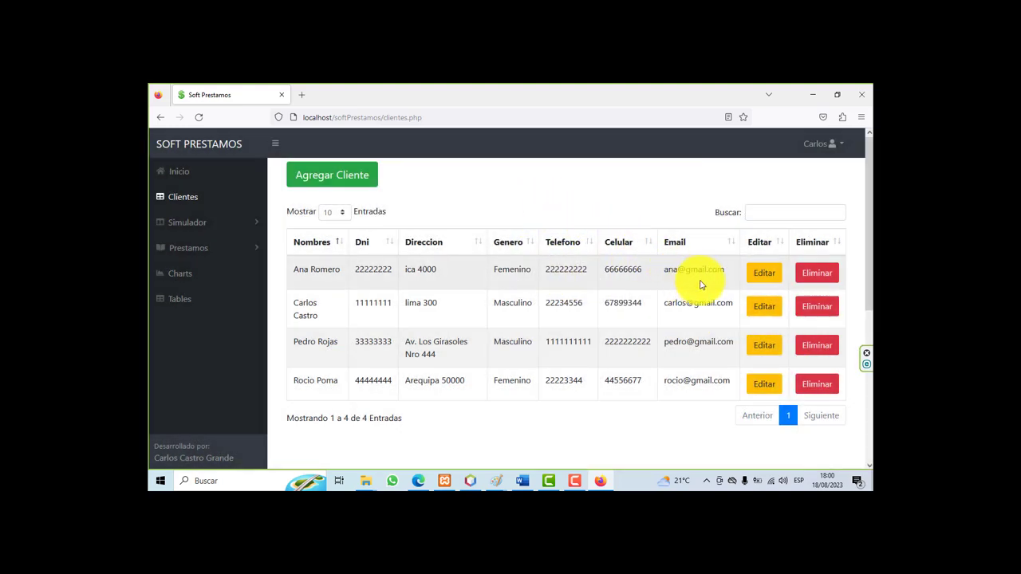
pyautogui.click(812, 308)
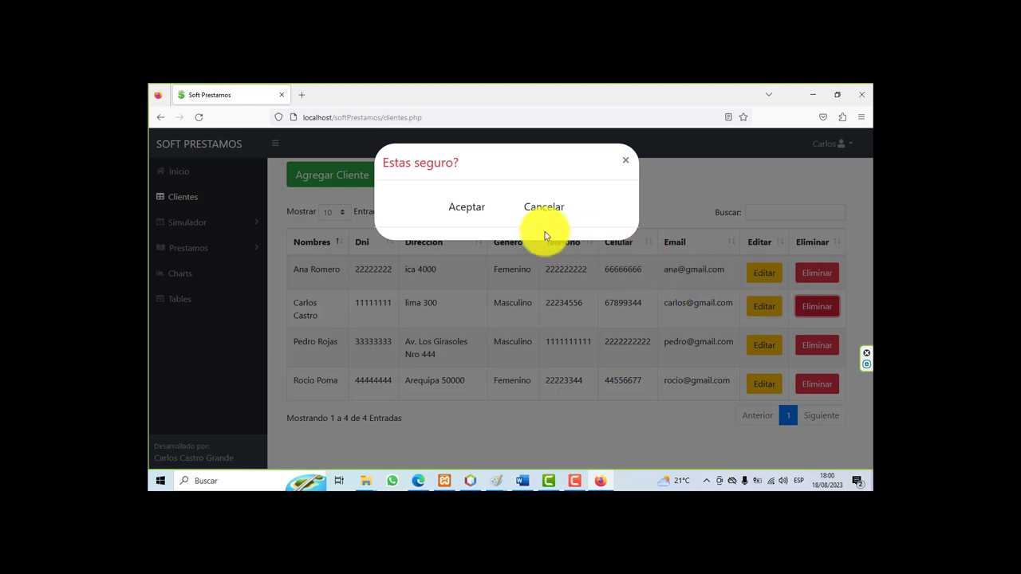
pyautogui.click(473, 209)
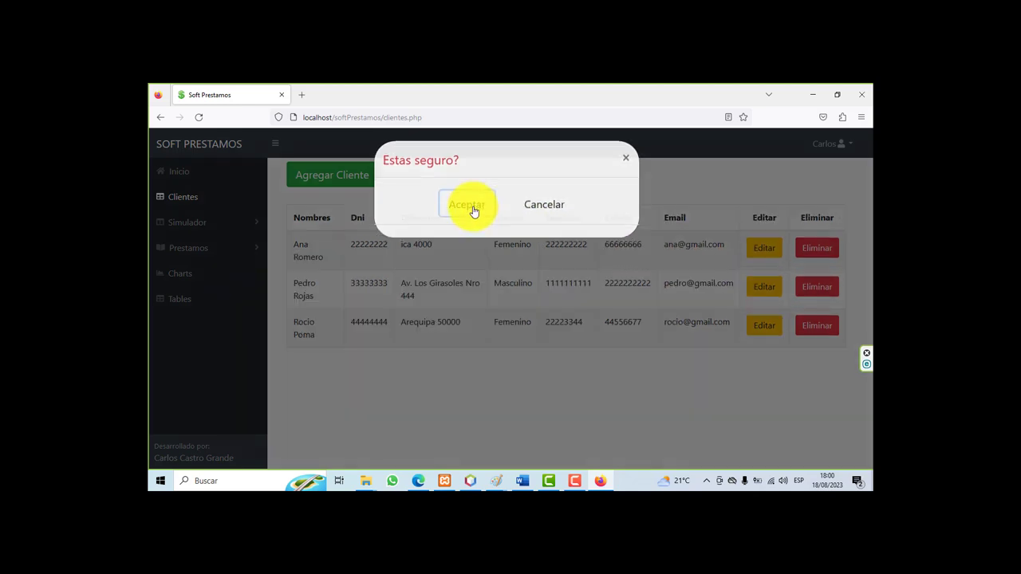
pyautogui.click(601, 235)
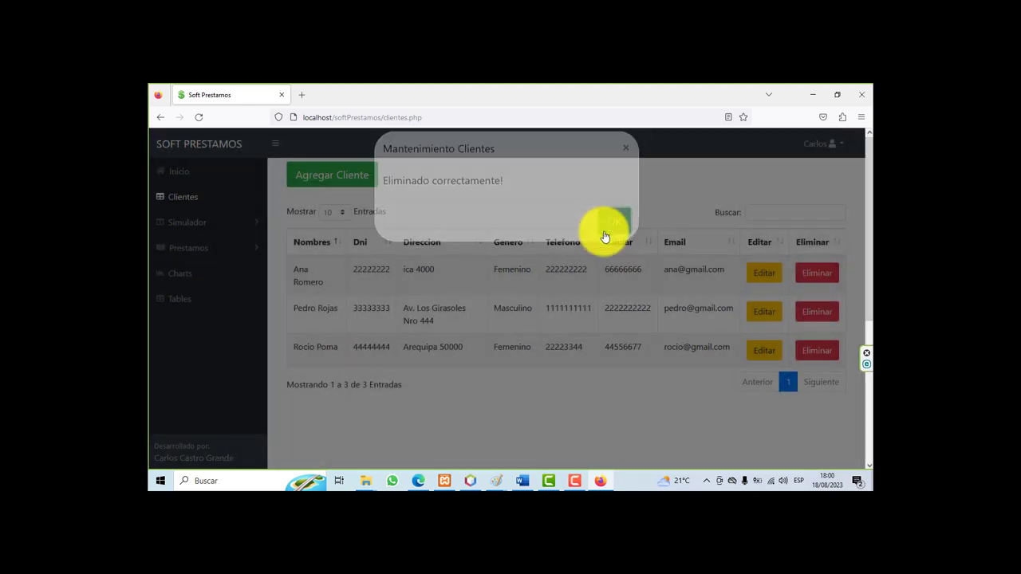
# Delete the client in the last row and confirm the removal
pyautogui.click(805, 361)
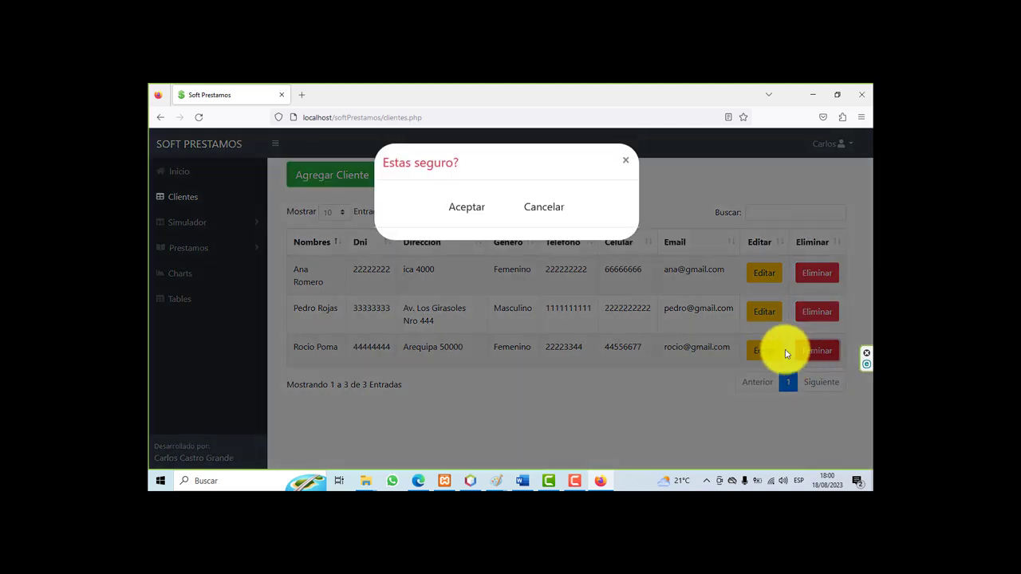
pyautogui.click(466, 216)
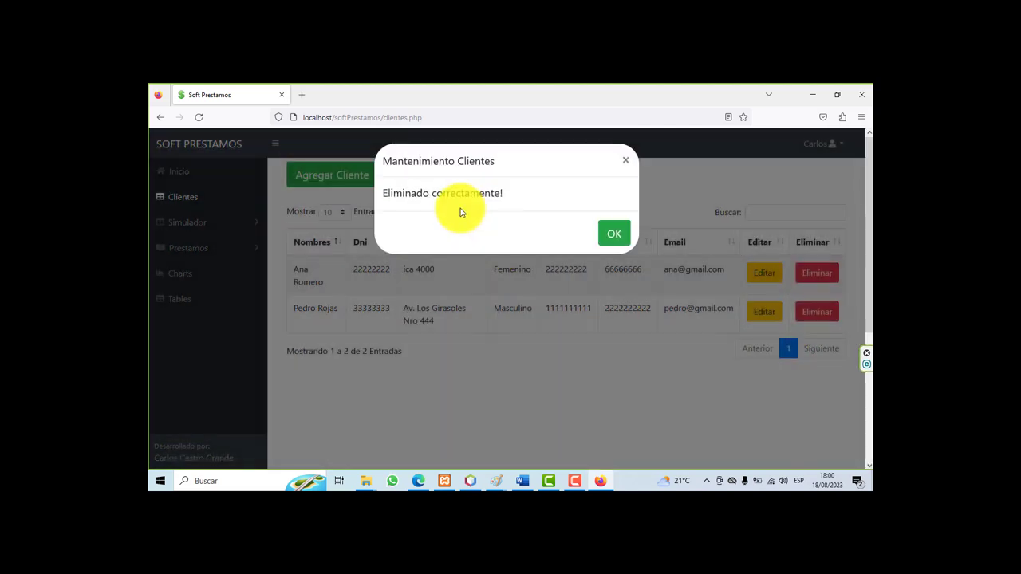
pyautogui.click(610, 234)
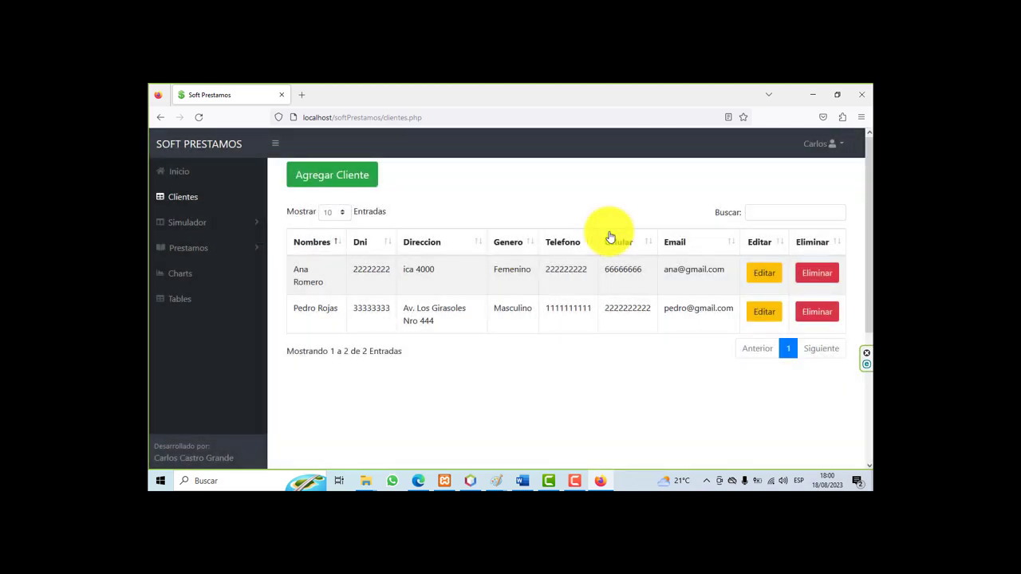
# Start a new client record, entering the client's full name, DNI and address
pyautogui.click(358, 182)
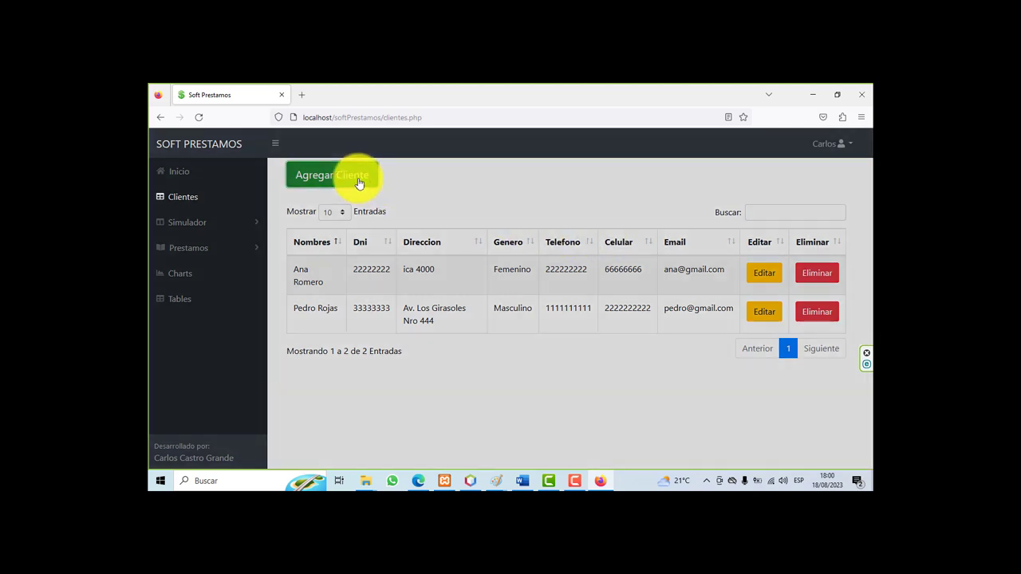
pyautogui.click(451, 199)
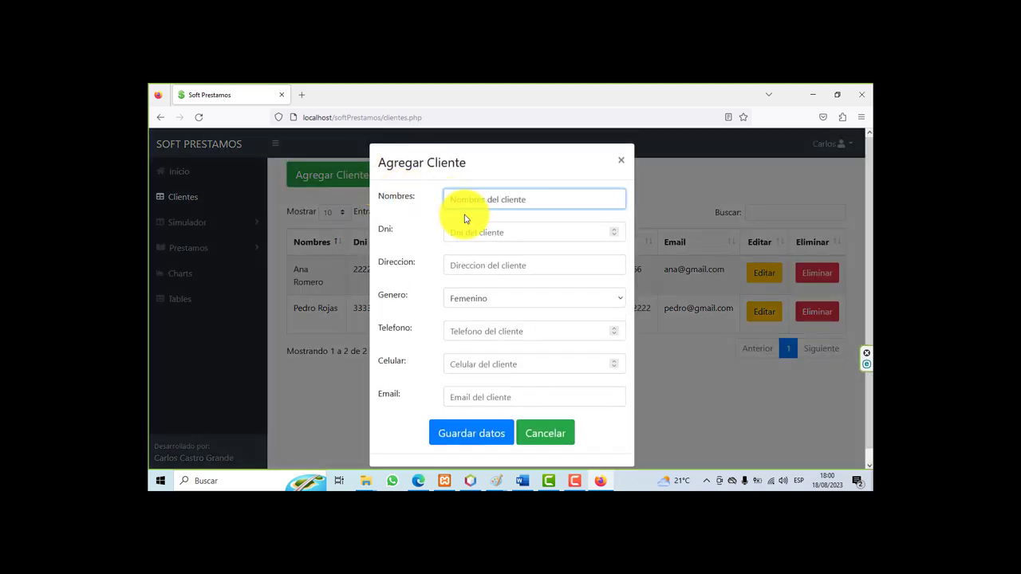
pyautogui.click(463, 235)
pyautogui.write('44455555')
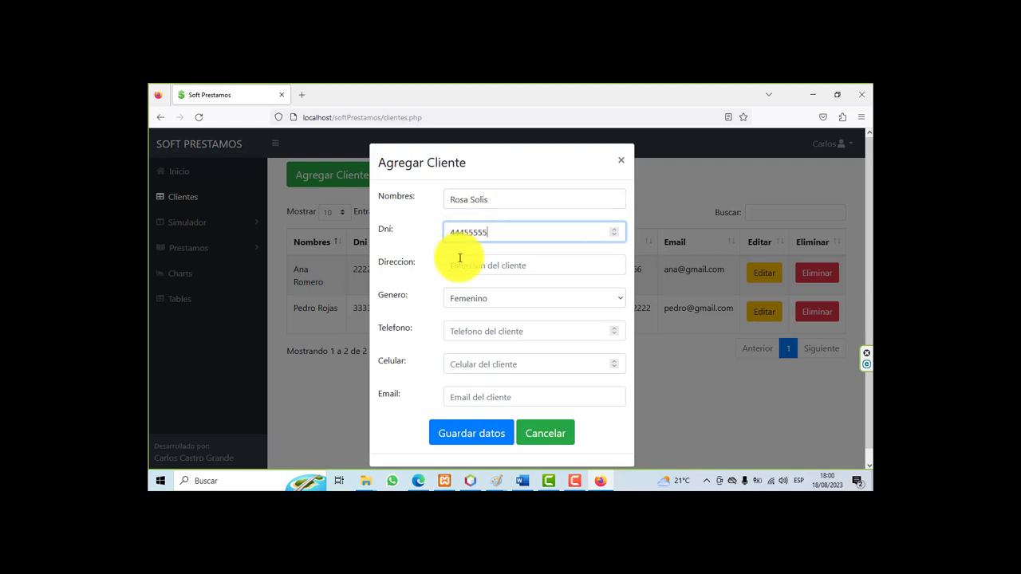
pyautogui.click(460, 263)
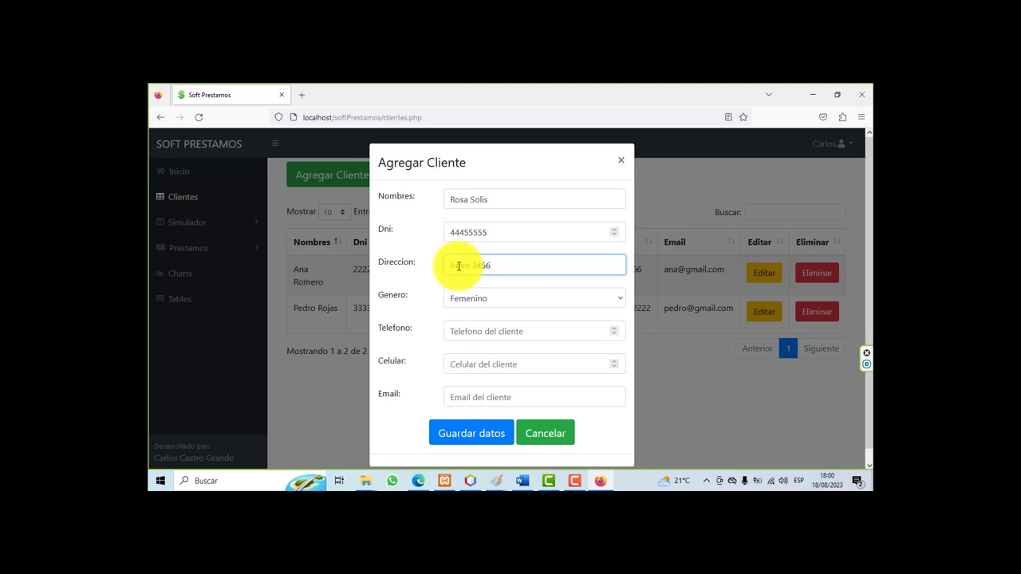
# Fill in the new client's phone, mobile and e-mail, then save the record
pyautogui.click(466, 324)
pyautogui.write('34')
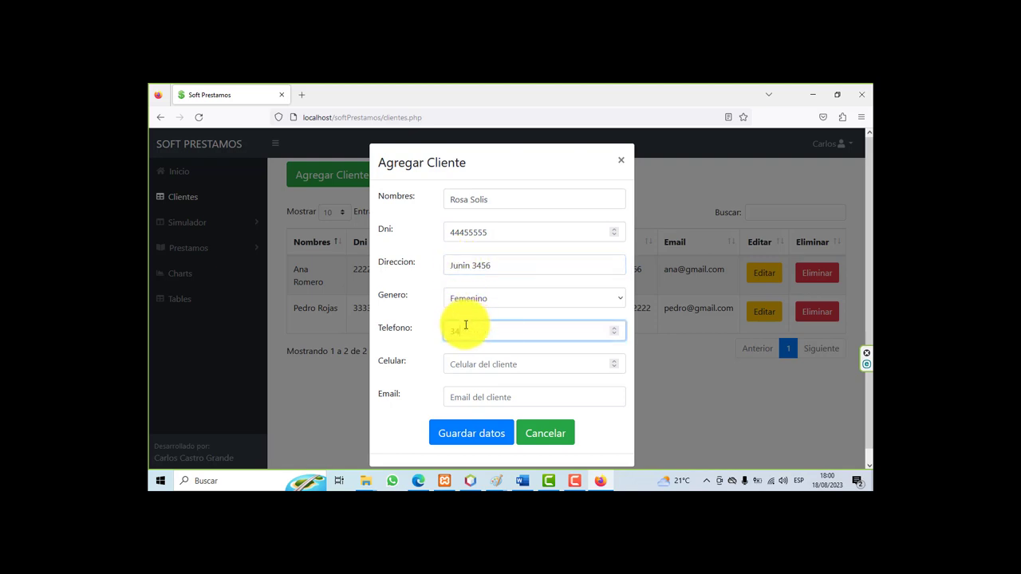
pyautogui.write('5678')
pyautogui.click(463, 361)
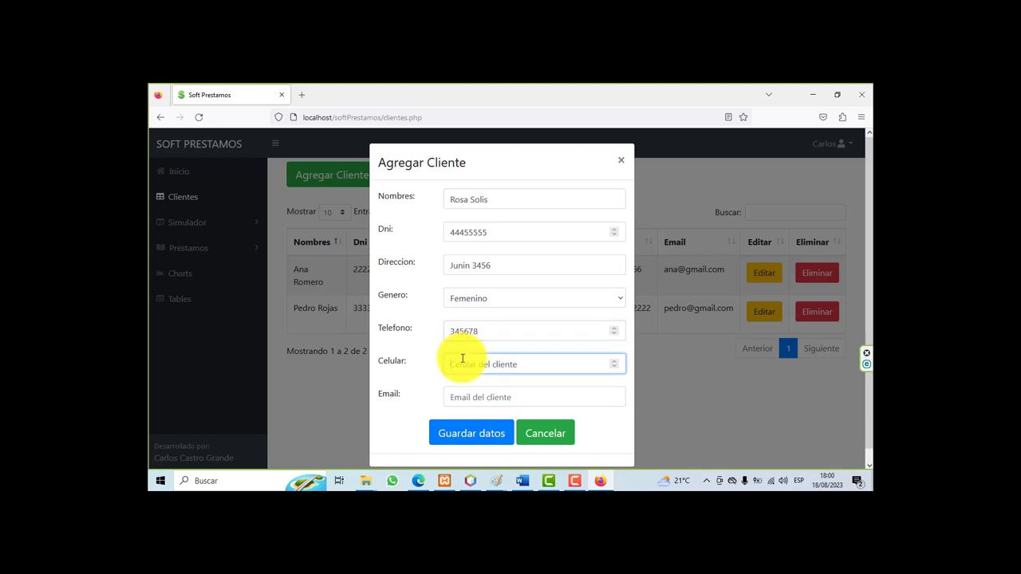
pyautogui.write('123456')
pyautogui.click(474, 399)
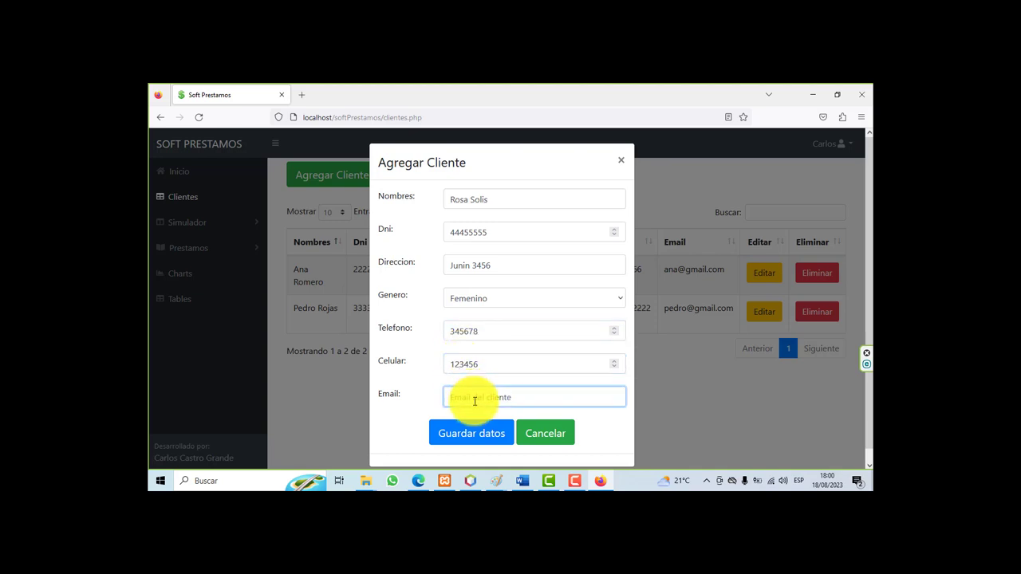
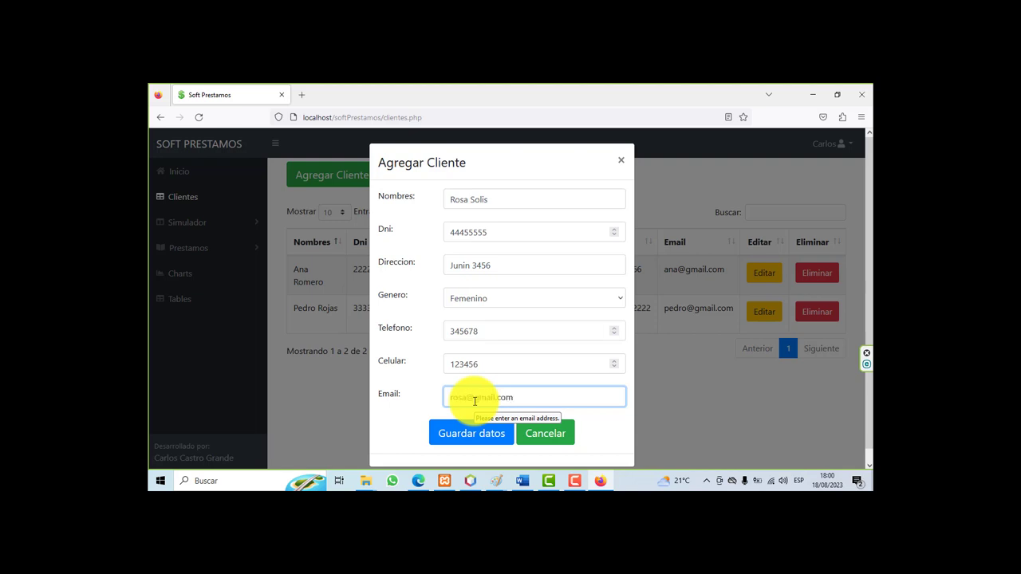
pyautogui.click(471, 435)
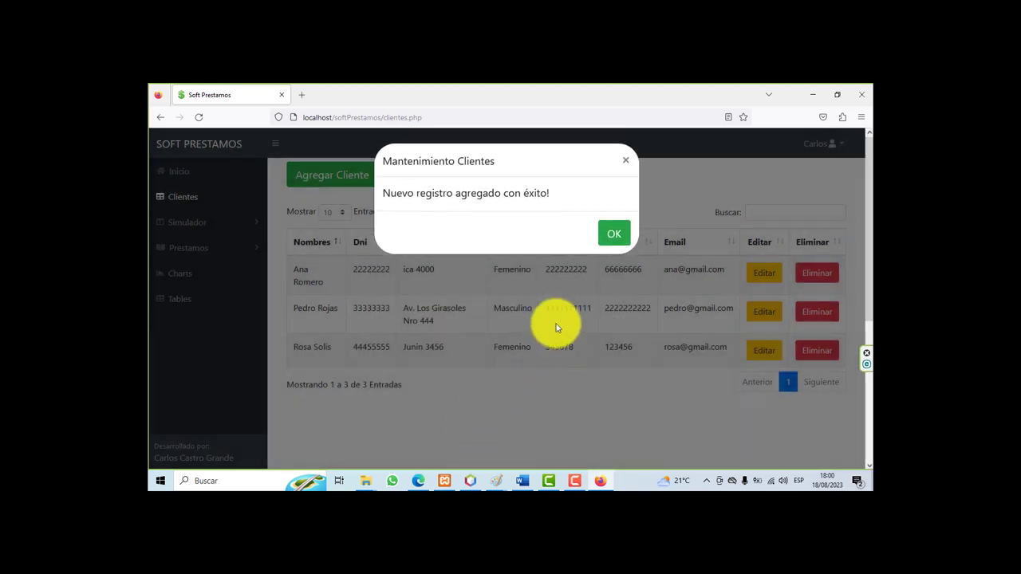
pyautogui.click(611, 233)
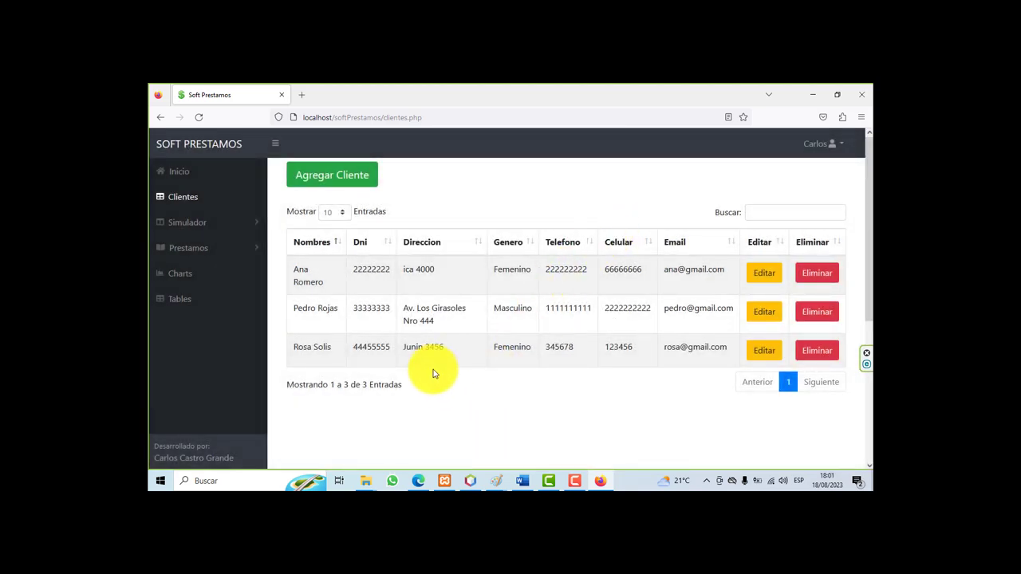
# Correct the surname in the new client's Nombres field and save the updated record
pyautogui.click(758, 353)
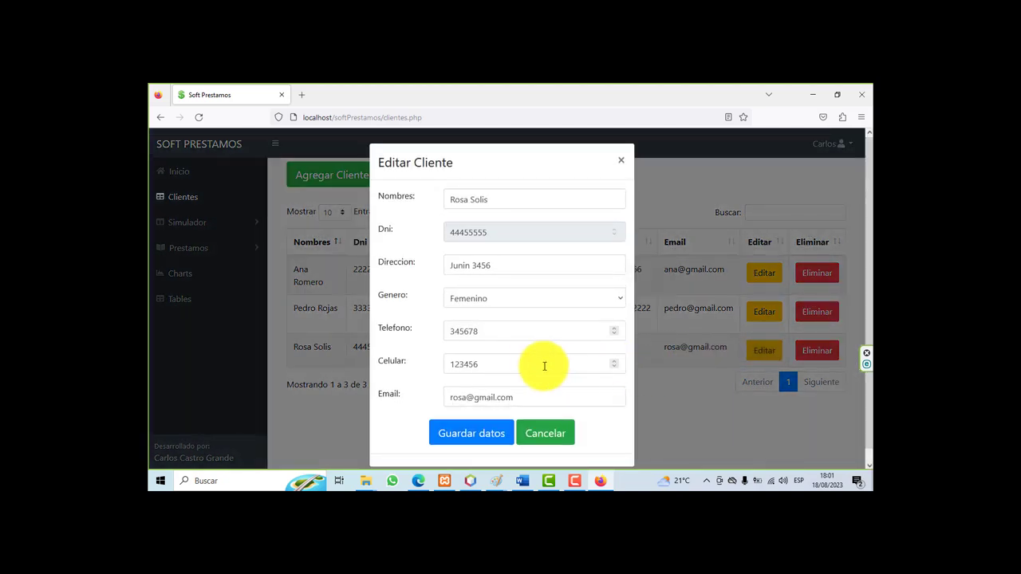
pyautogui.click(486, 200)
pyautogui.write('to')
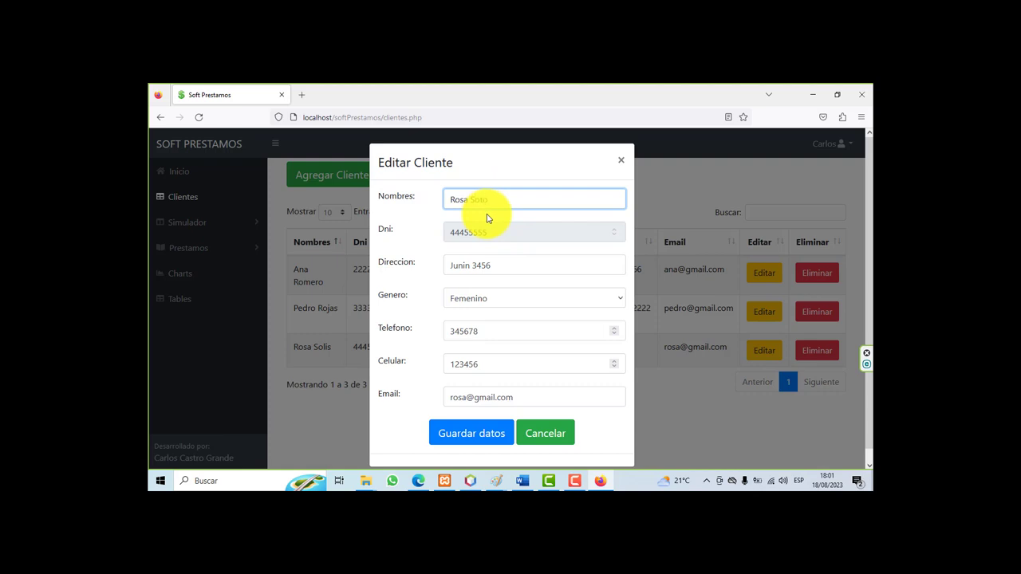
pyautogui.click(479, 435)
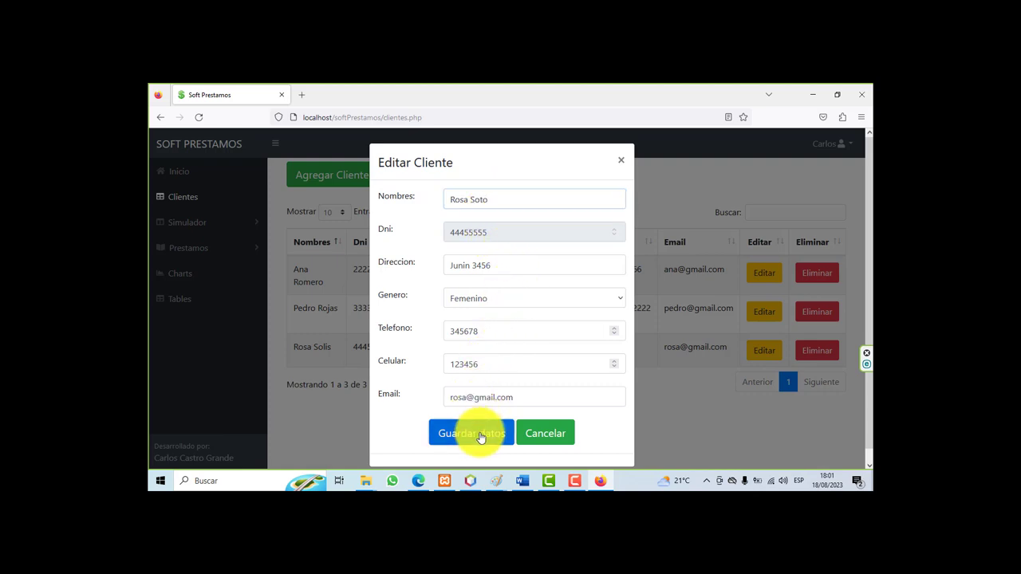
pyautogui.click(608, 237)
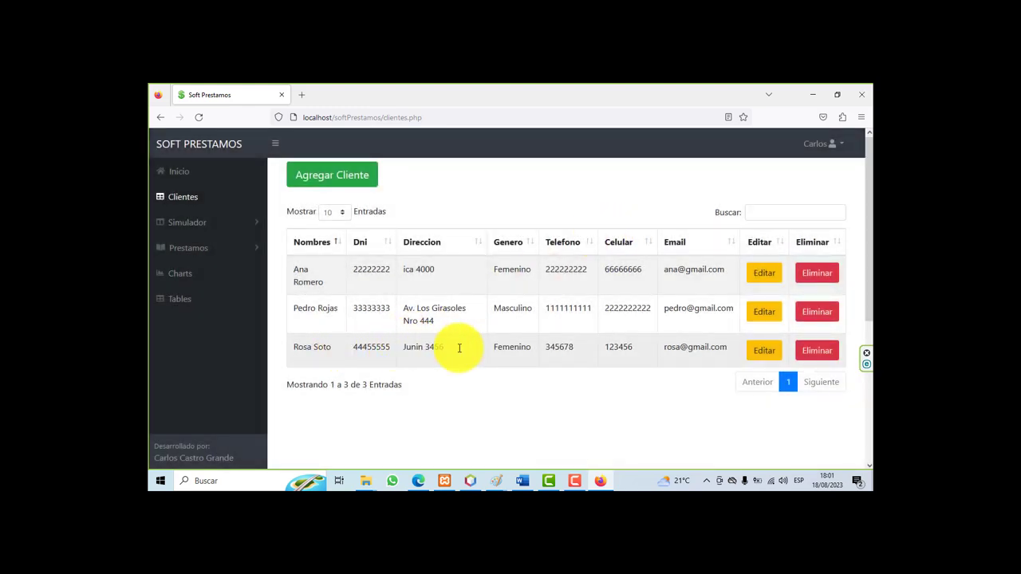
pyautogui.click(581, 479)
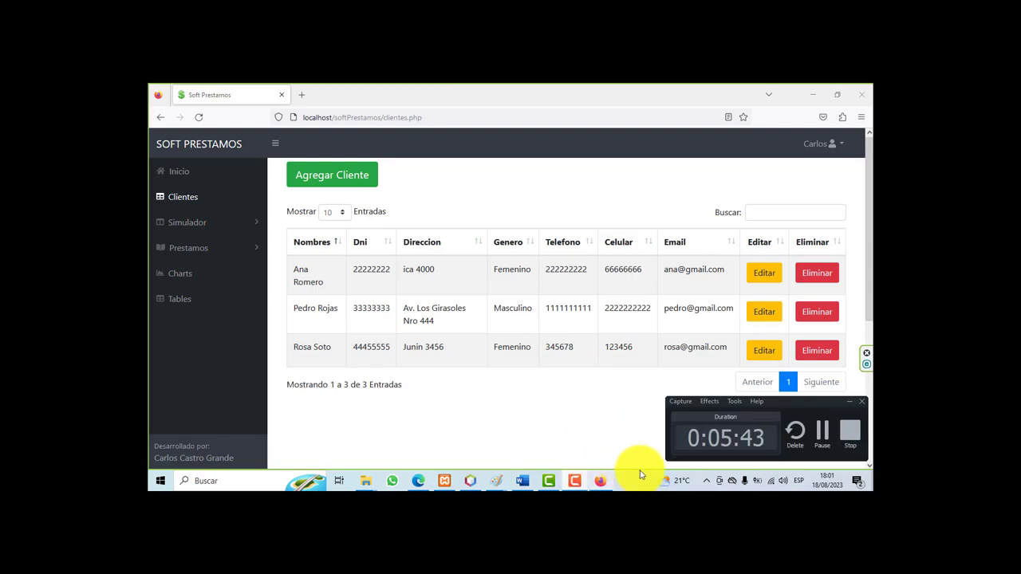